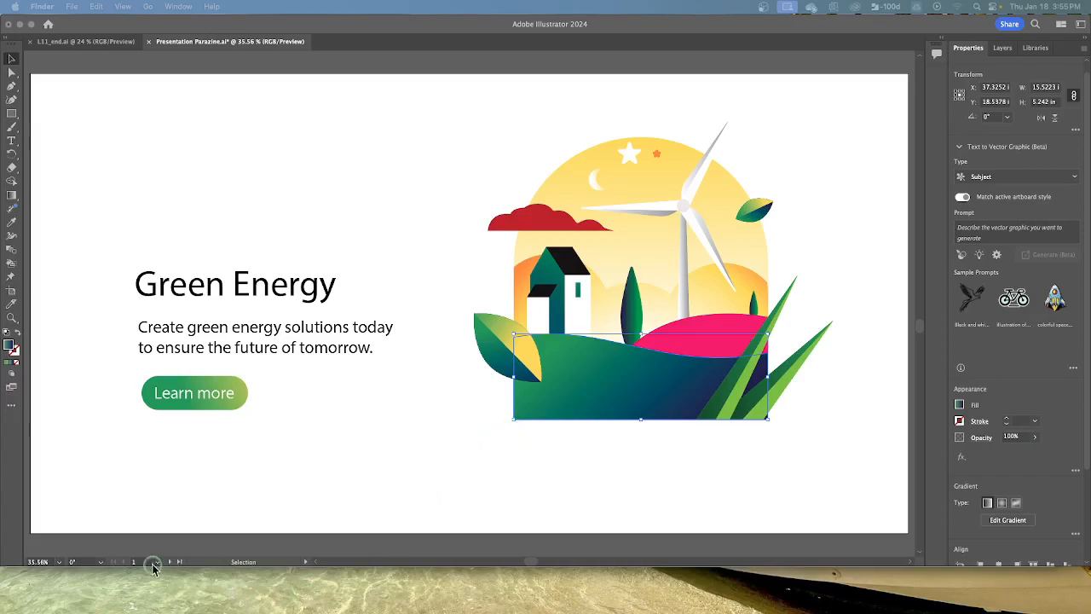
Navigate to the Bike artboard
left_click(160, 566)
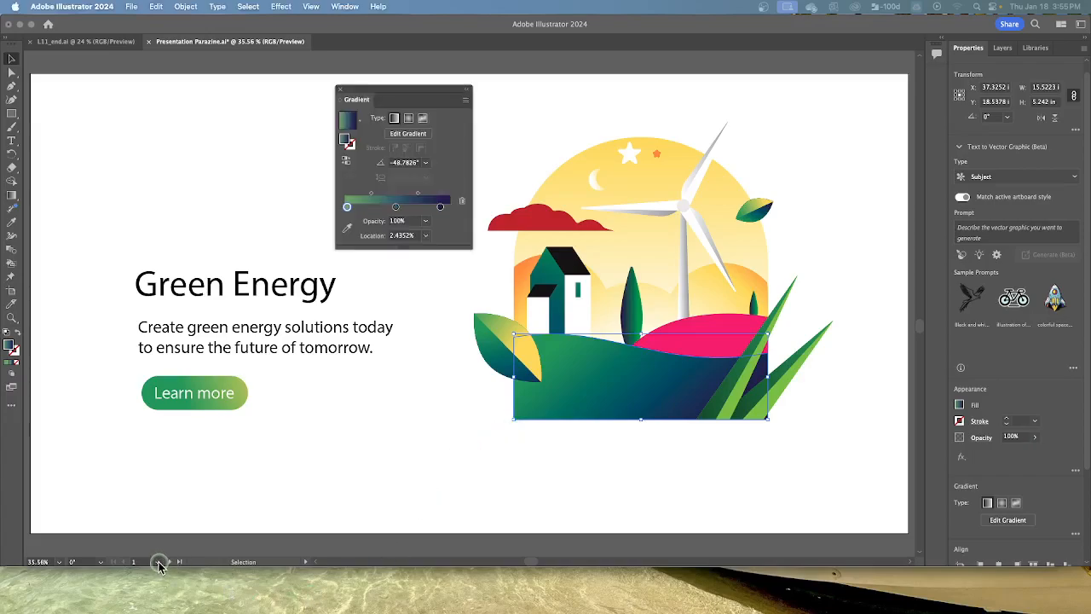
left_click(322, 382)
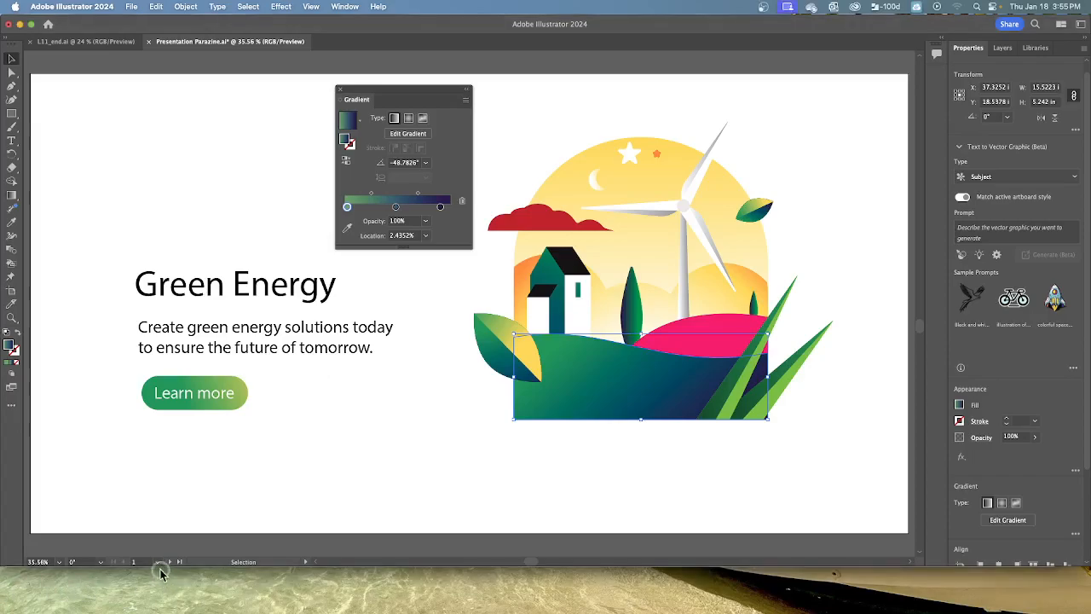
left_click(157, 562)
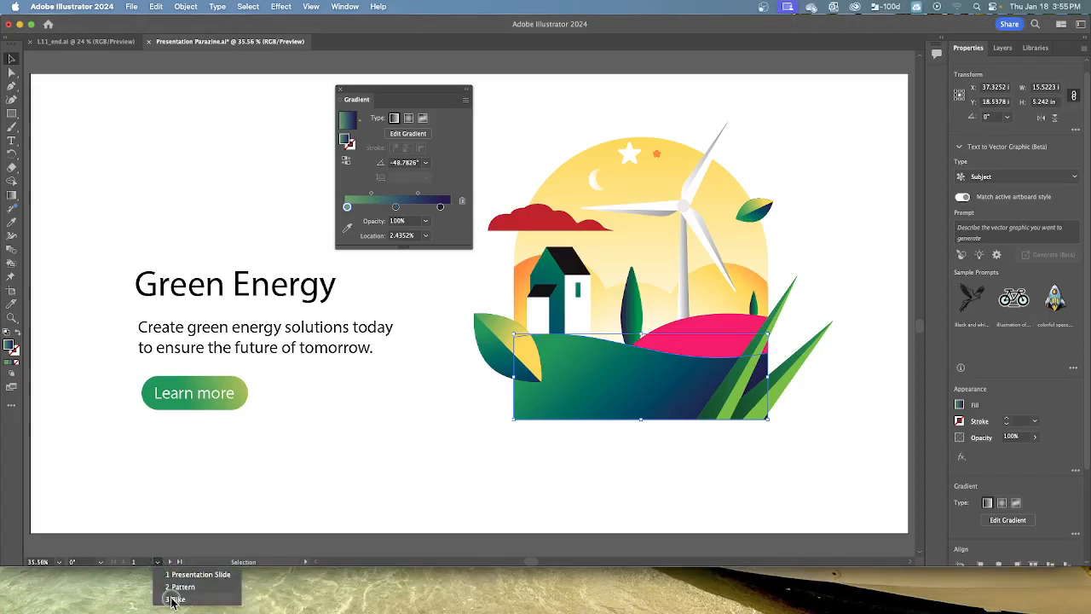
left_click(173, 599)
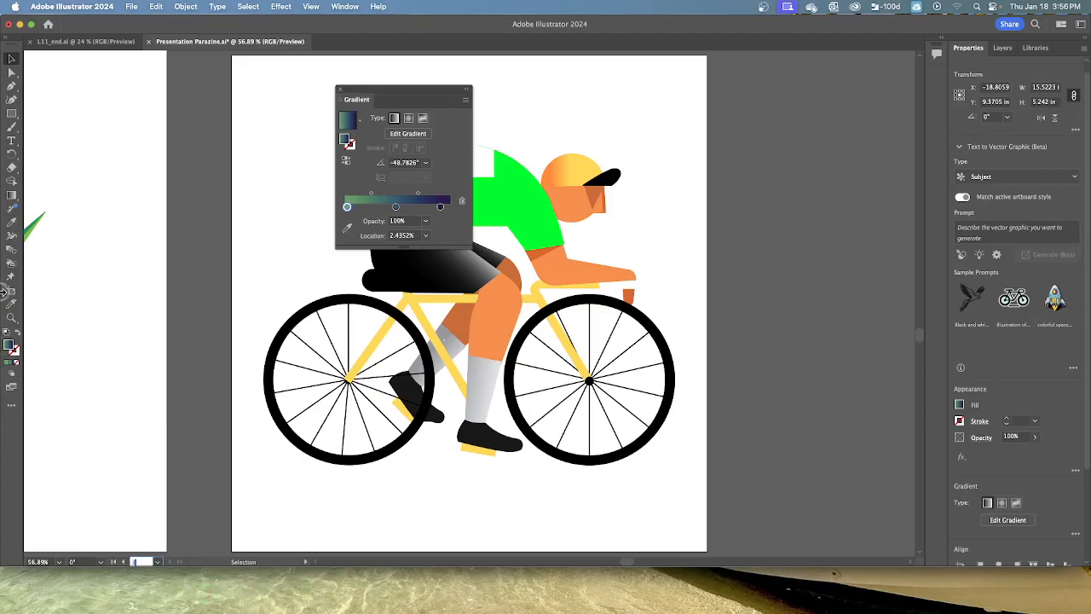
Select the rear wheel and apply the green-to-navy gradient to its stroke, leaving the fill empty
left_click(14, 59)
left_click(591, 470)
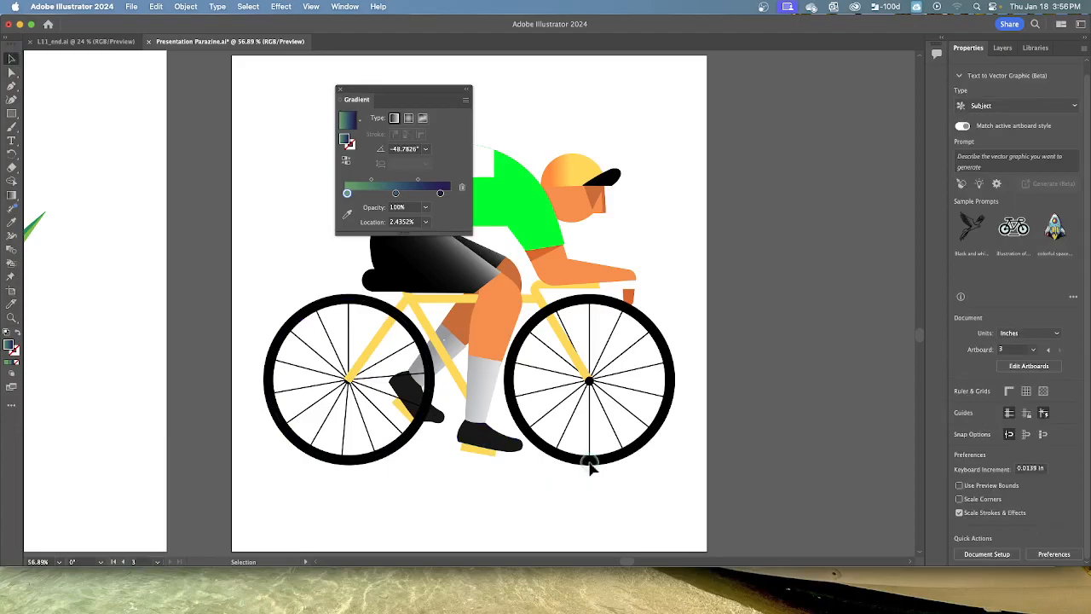
left_click(357, 533)
left_click(214, 517)
left_click(324, 457)
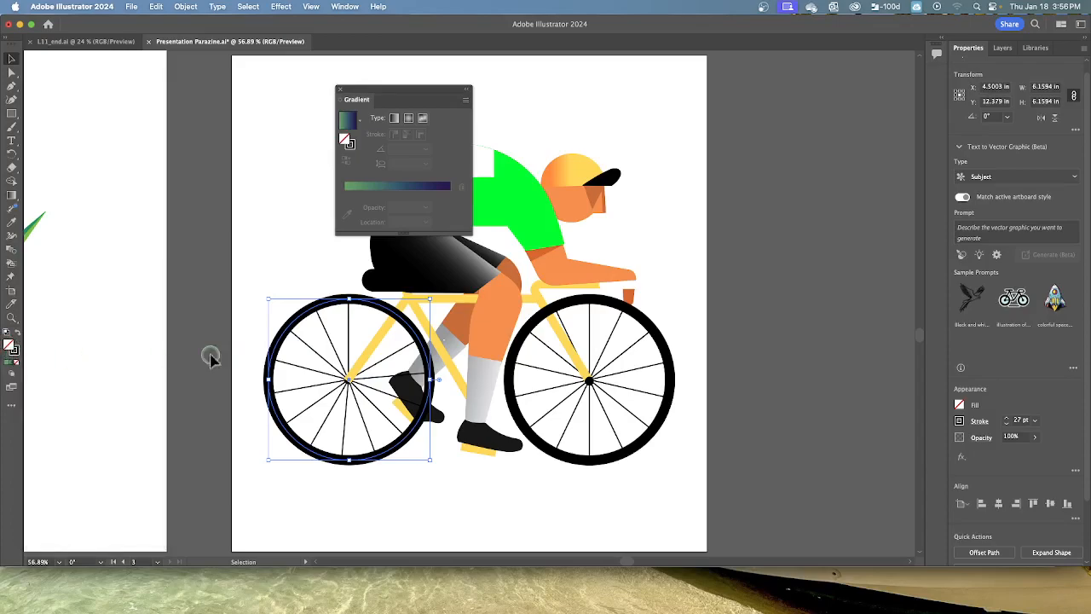
left_click(15, 351)
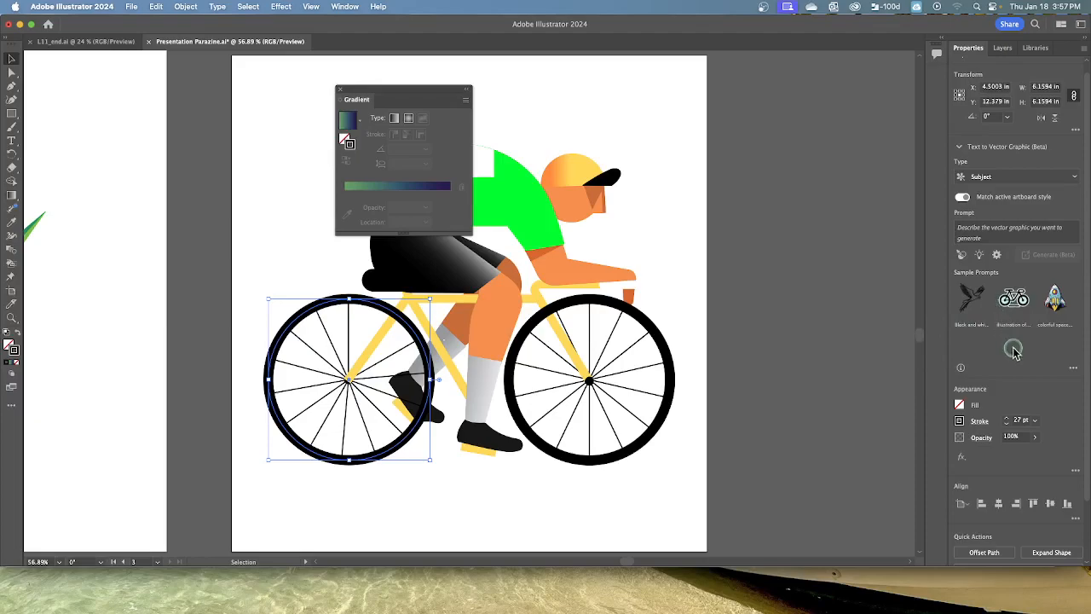
scroll(1022, 365, "down", 2)
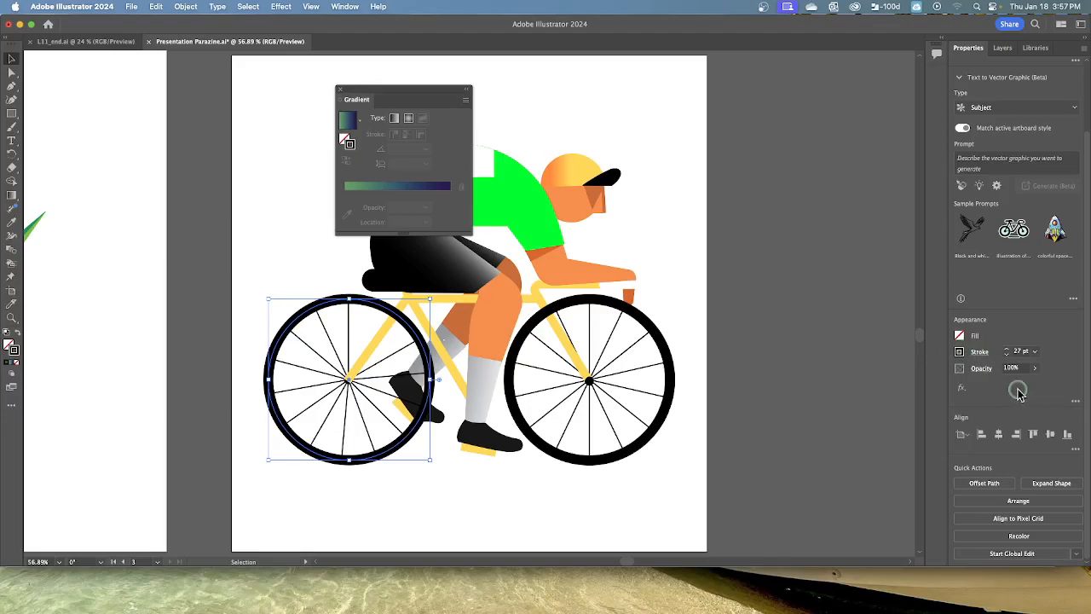
left_click(11, 364)
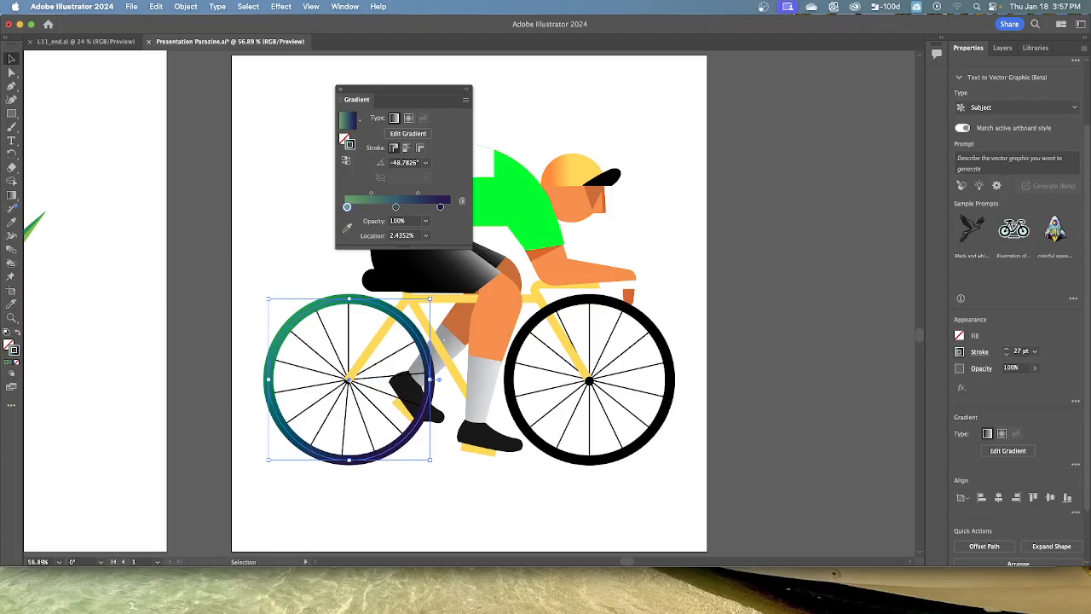
Apply the rear wheel's gradient across the stroke and reverse the gradient's colour order
left_click_drag(409, 94, 831, 217)
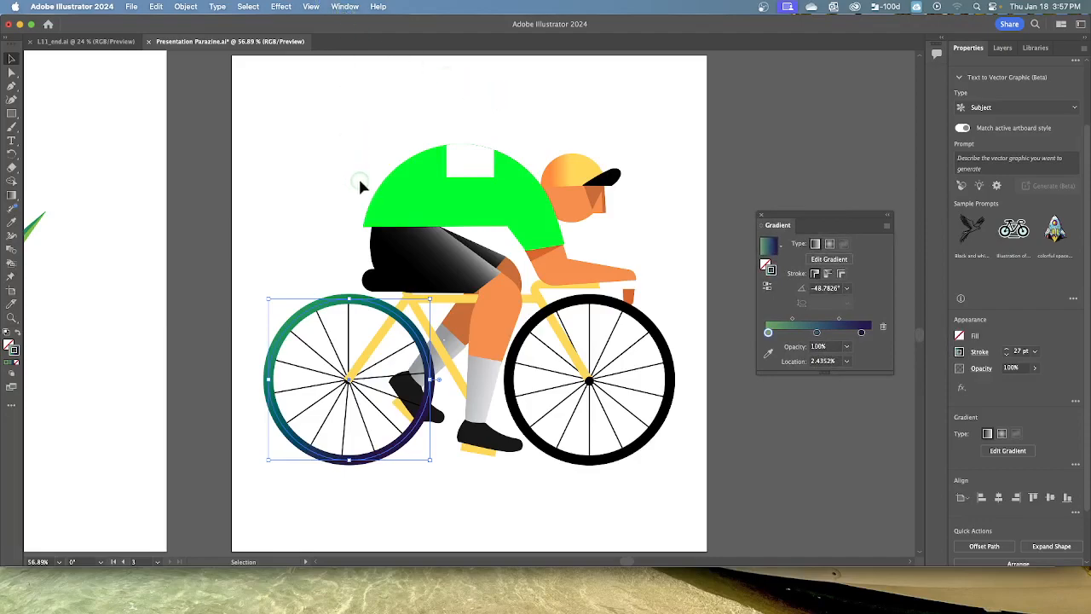
left_click(772, 274)
left_click(841, 274)
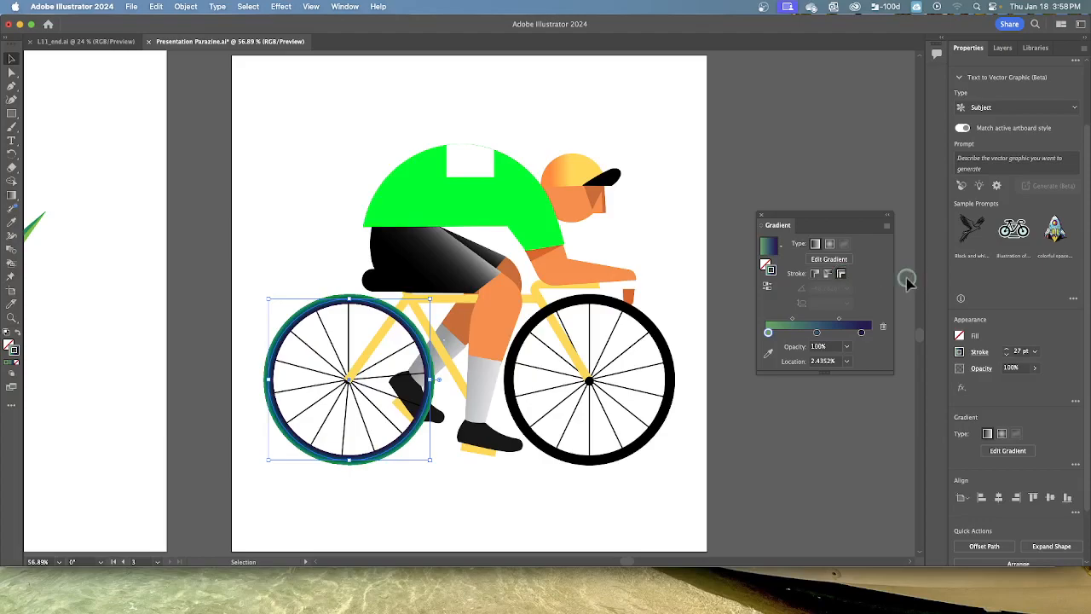
left_click(768, 287)
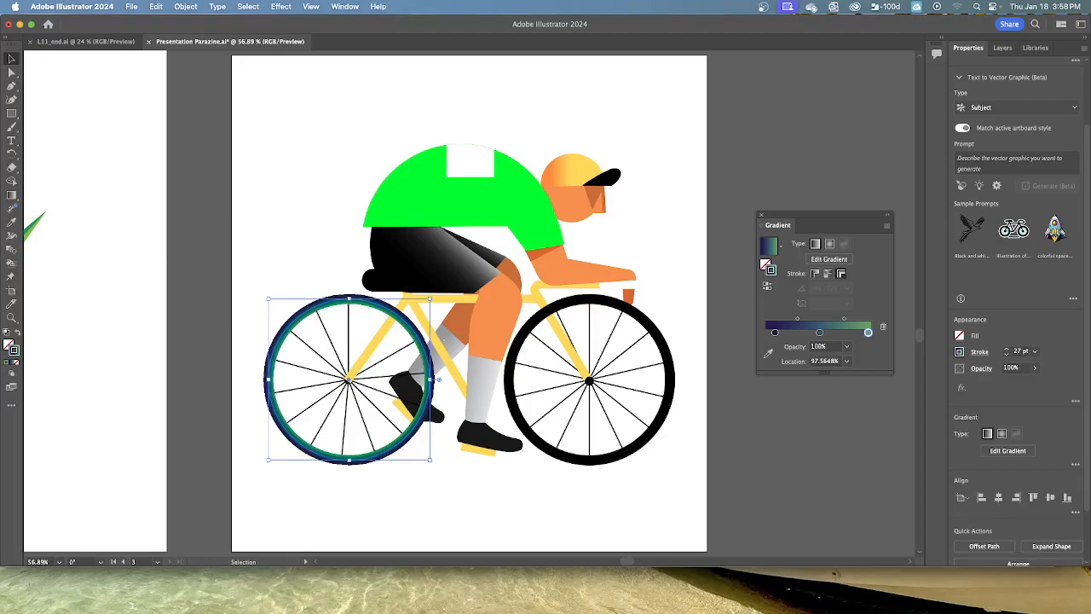
Recolour the wheel gradient's middle stop bright purple and its green end stop light blue, using the saved swatches
double_click(819, 333)
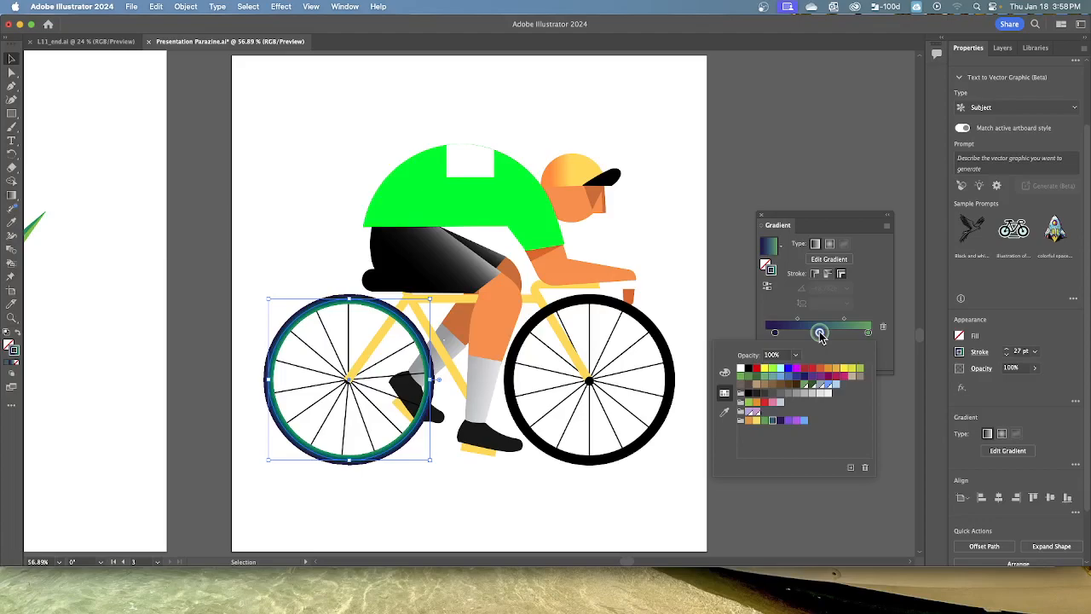
left_click(795, 422)
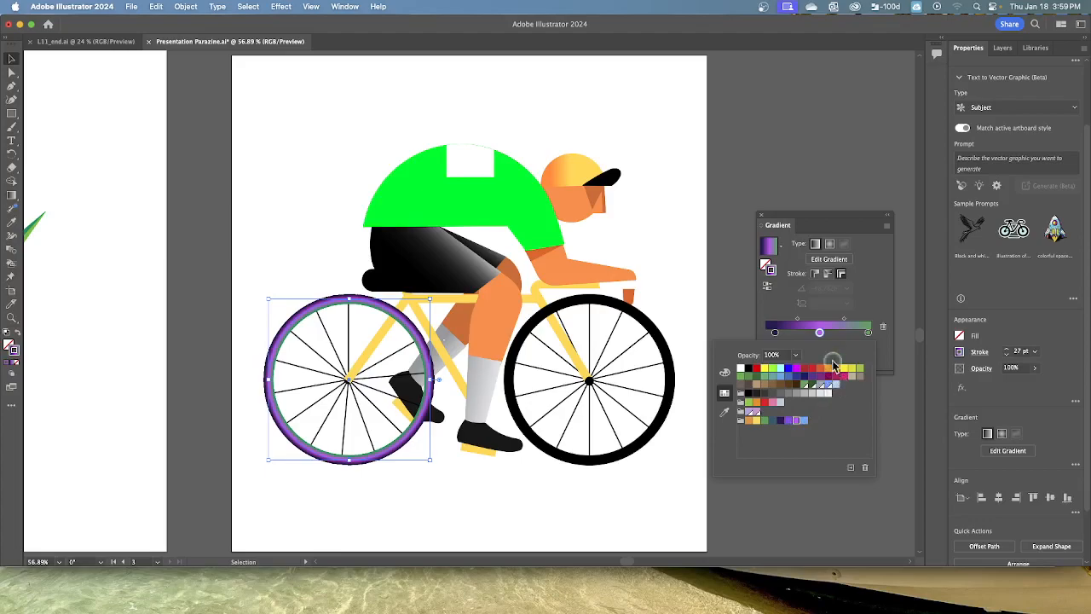
double_click(868, 332)
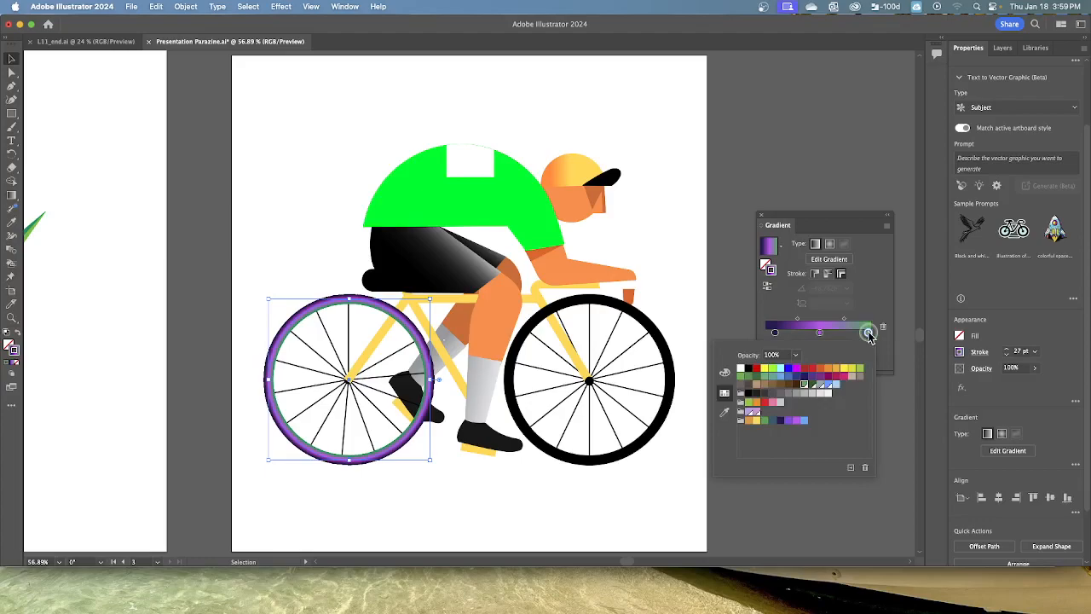
left_click(806, 420)
left_click(804, 423)
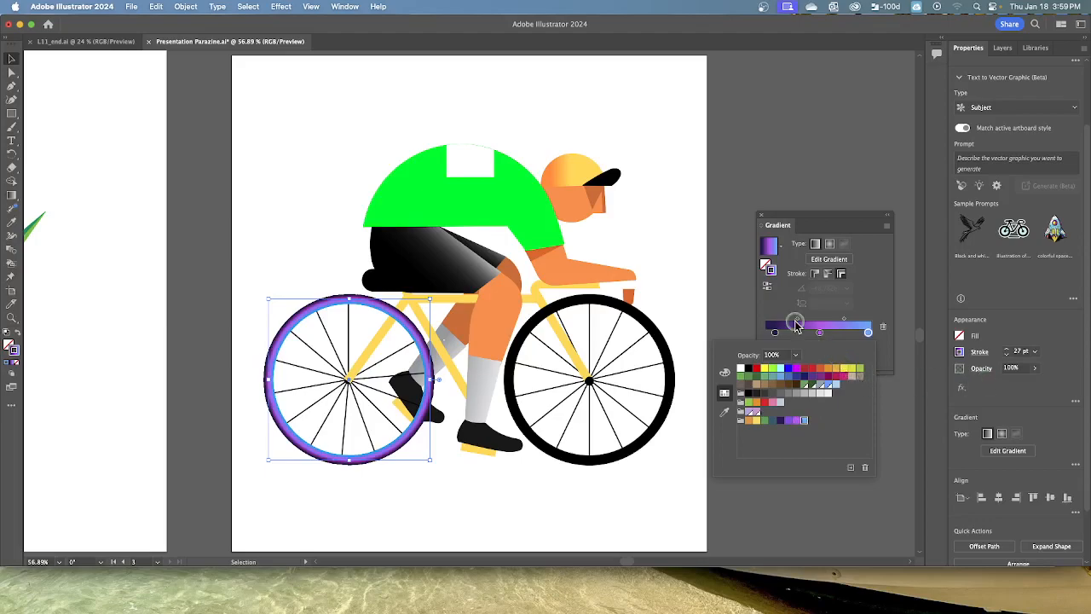
Set the location of the gradient's purple middle stop to 50%
left_click(820, 334)
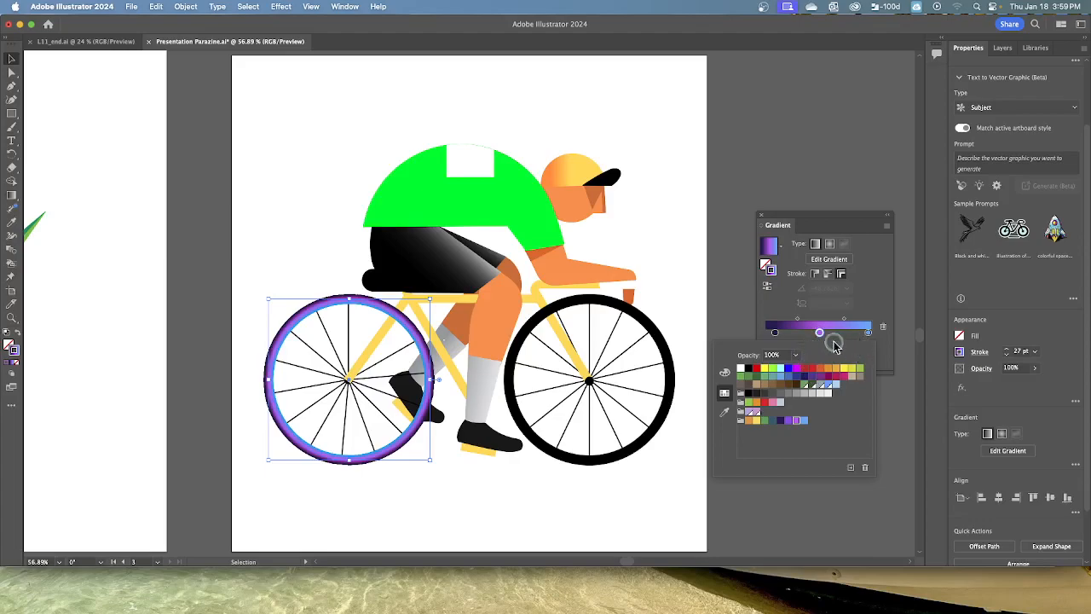
left_click(819, 333)
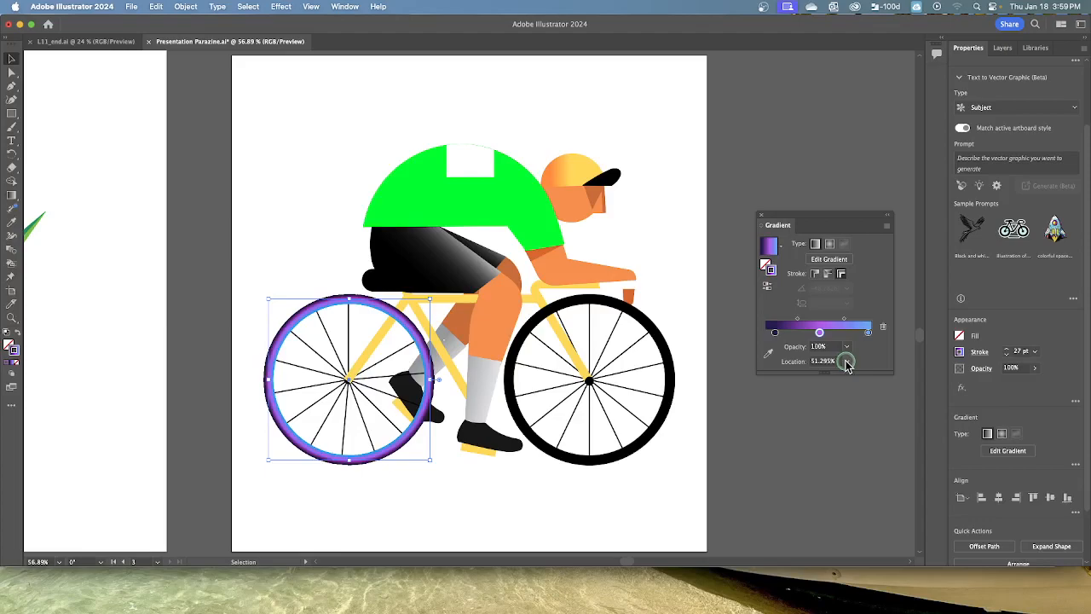
left_click(846, 361)
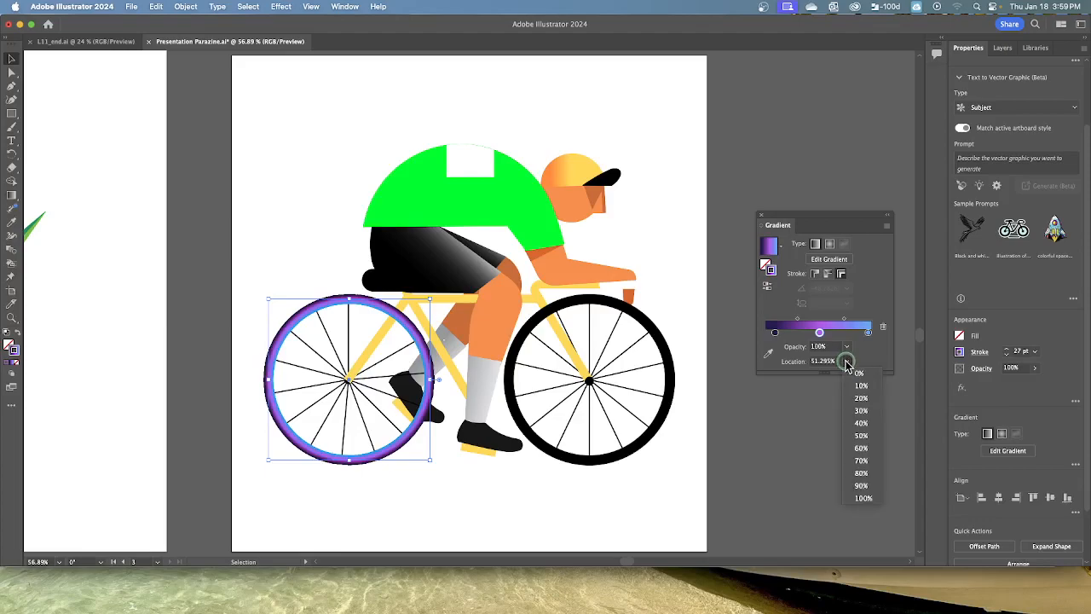
left_click(859, 436)
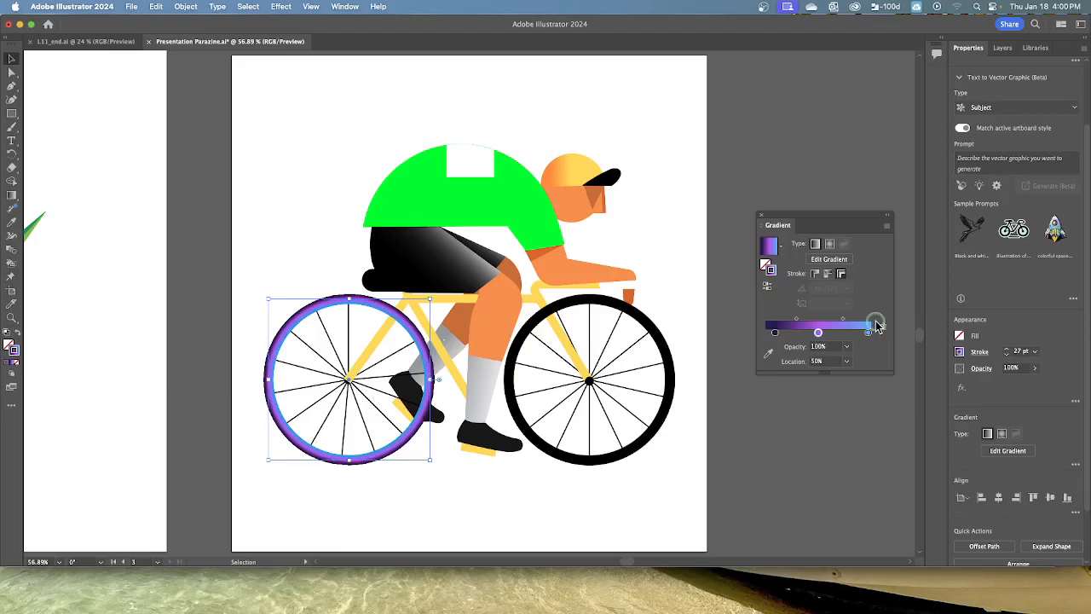
Add a dark navy colour stop between the purple and light blue stops, and remove it from the gradient
left_click(845, 333)
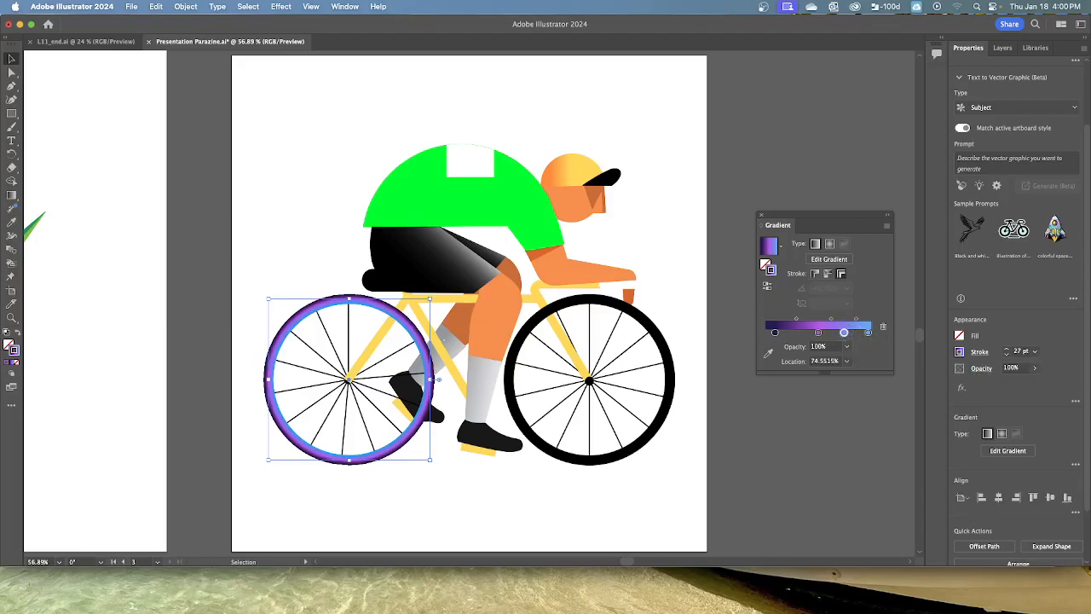
double_click(844, 333)
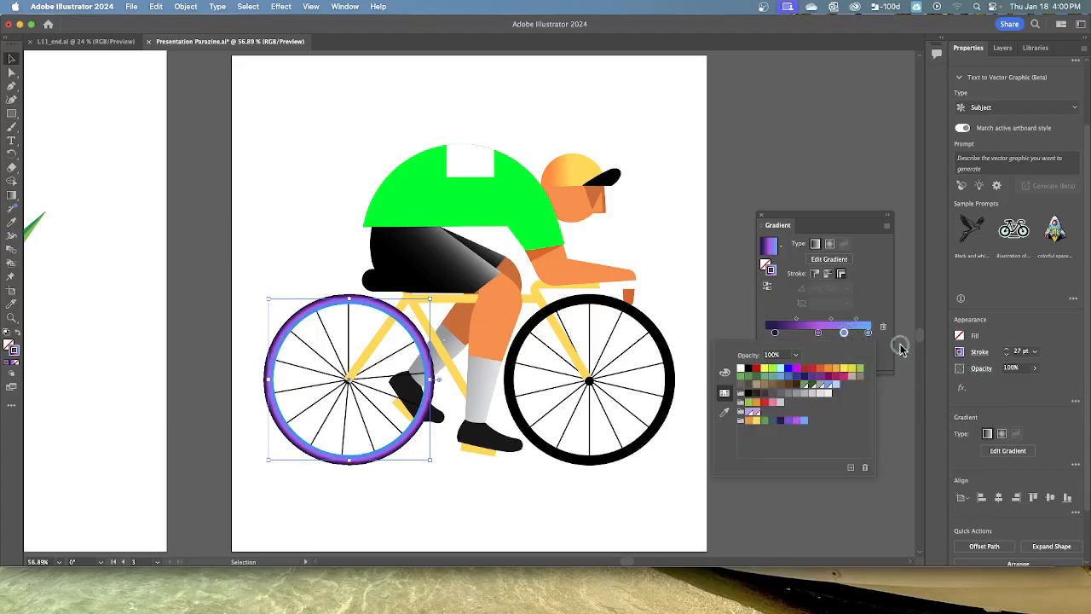
left_click(779, 421)
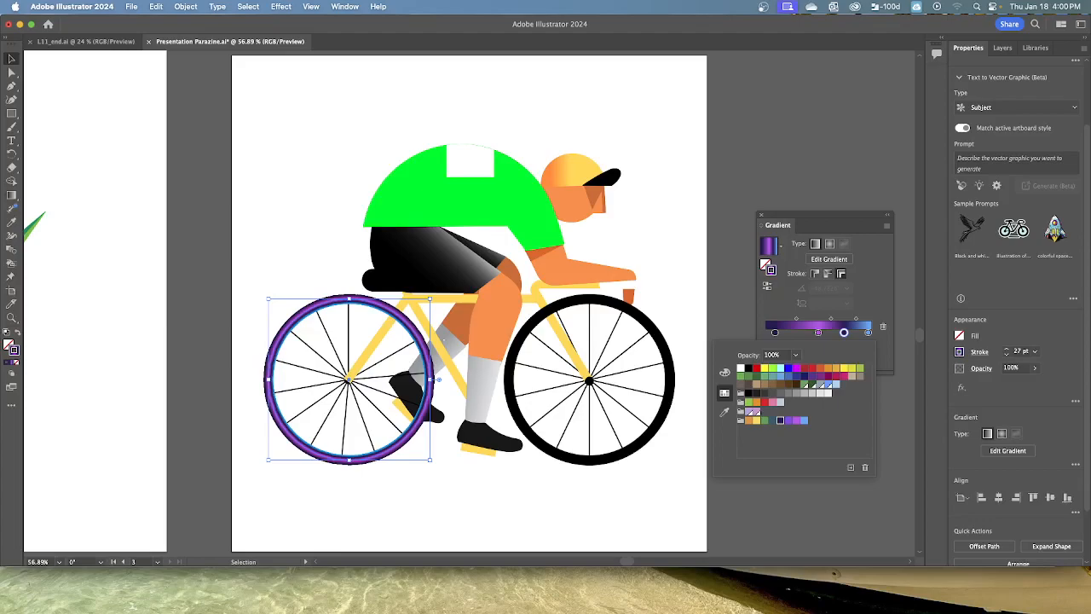
key("Escape")
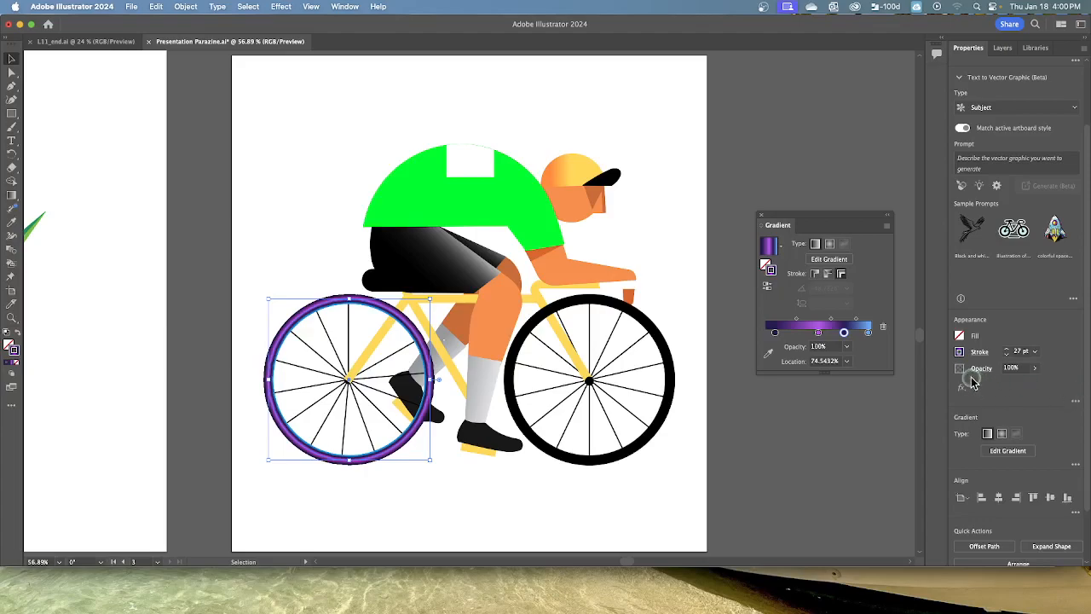
left_click_drag(843, 333, 844, 360)
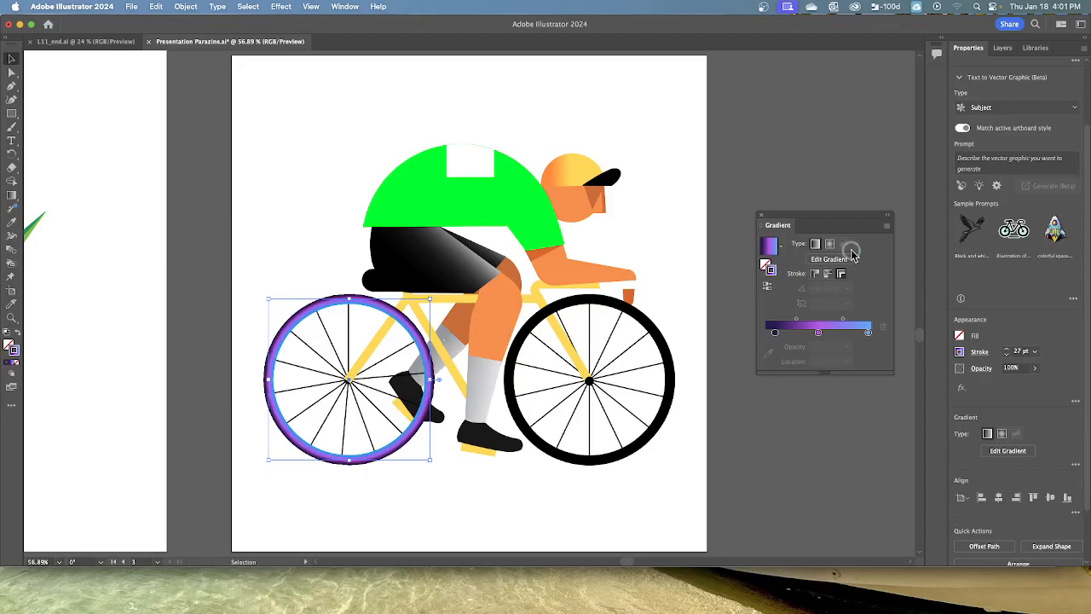
Try the rear wheel's gradient within and along the stroke, and return it to across the stroke
left_click(815, 274)
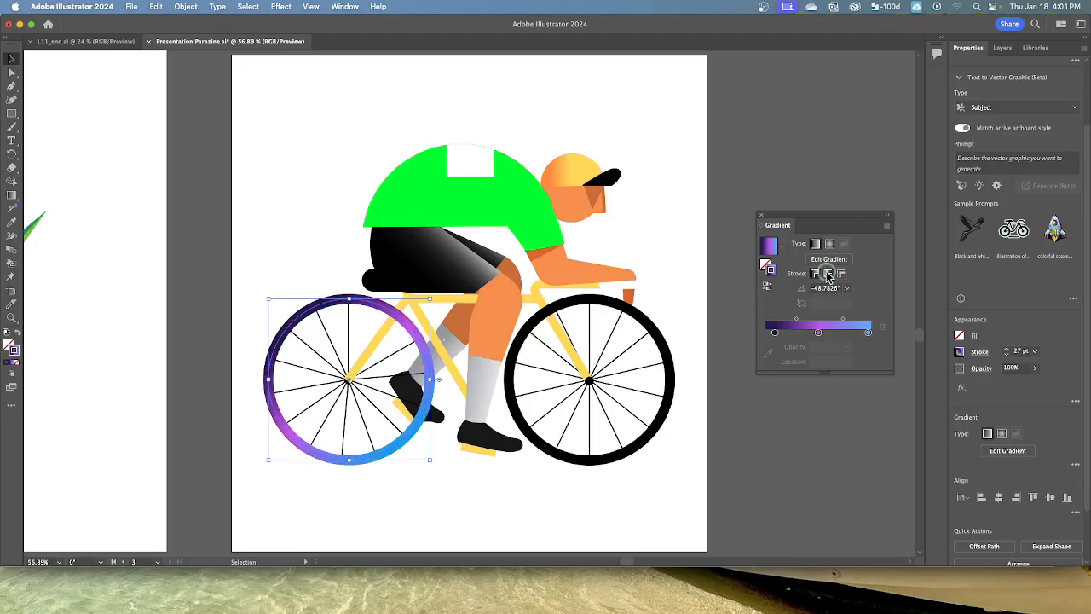
left_click(828, 273)
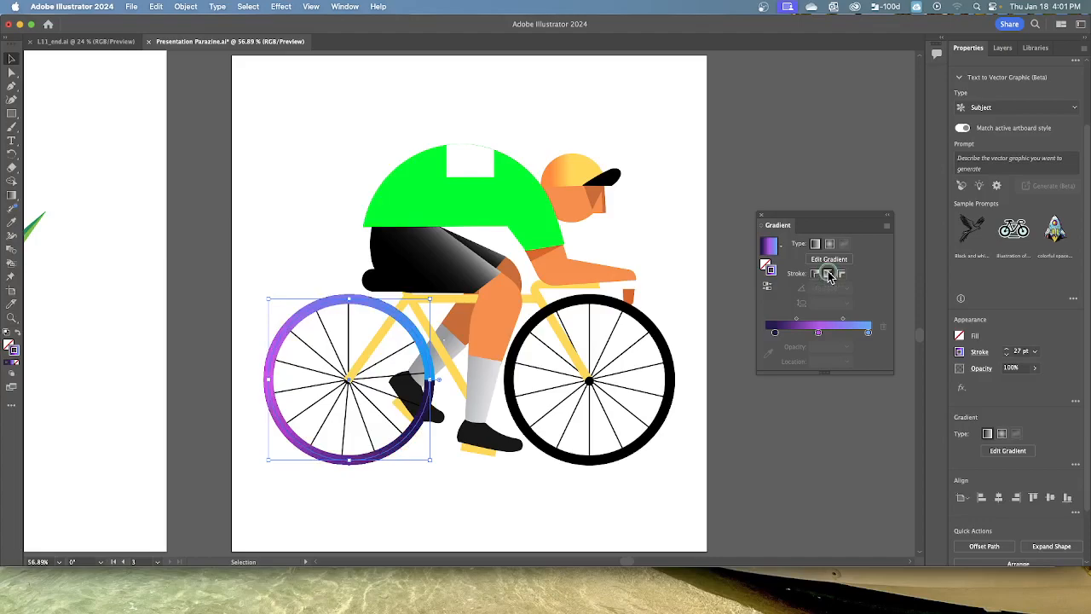
left_click(841, 273)
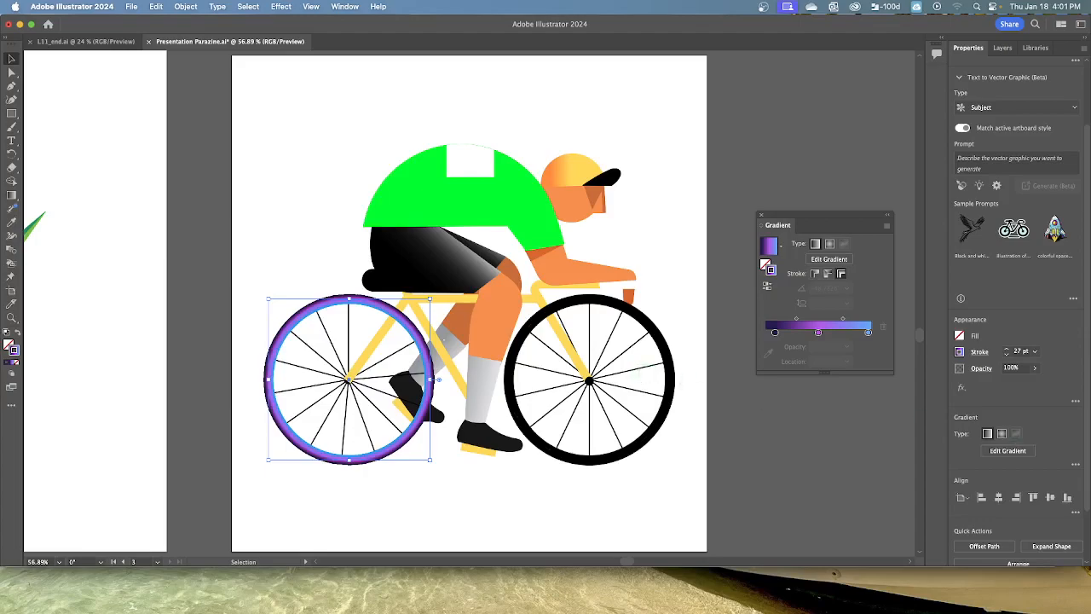
Apply the front wheel's purple and blue gradient across the stroke, and deselect the wheel
key("super+Tab")
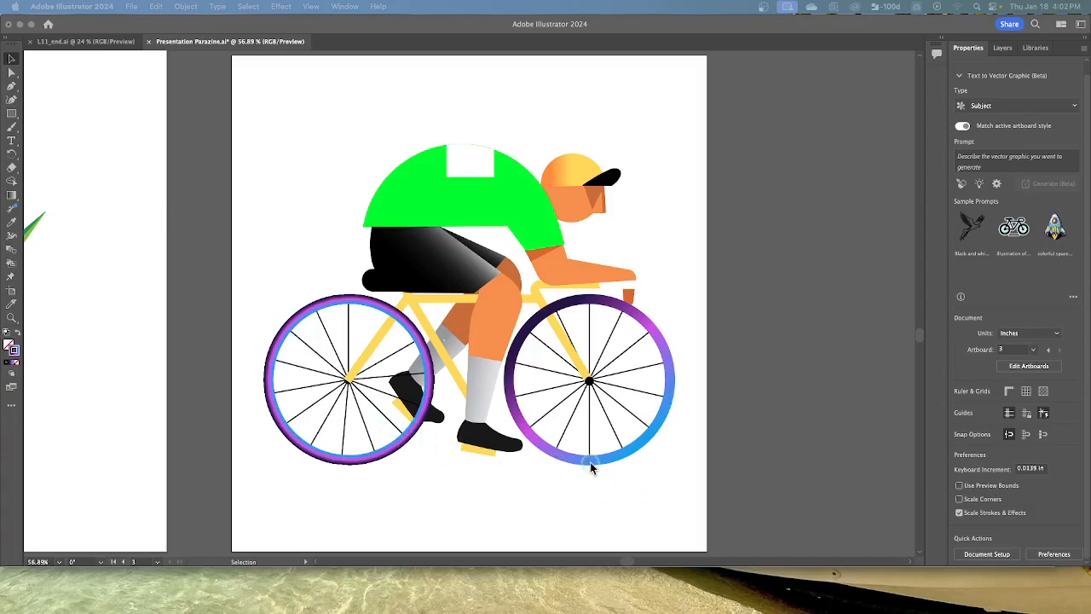
key("super+F9")
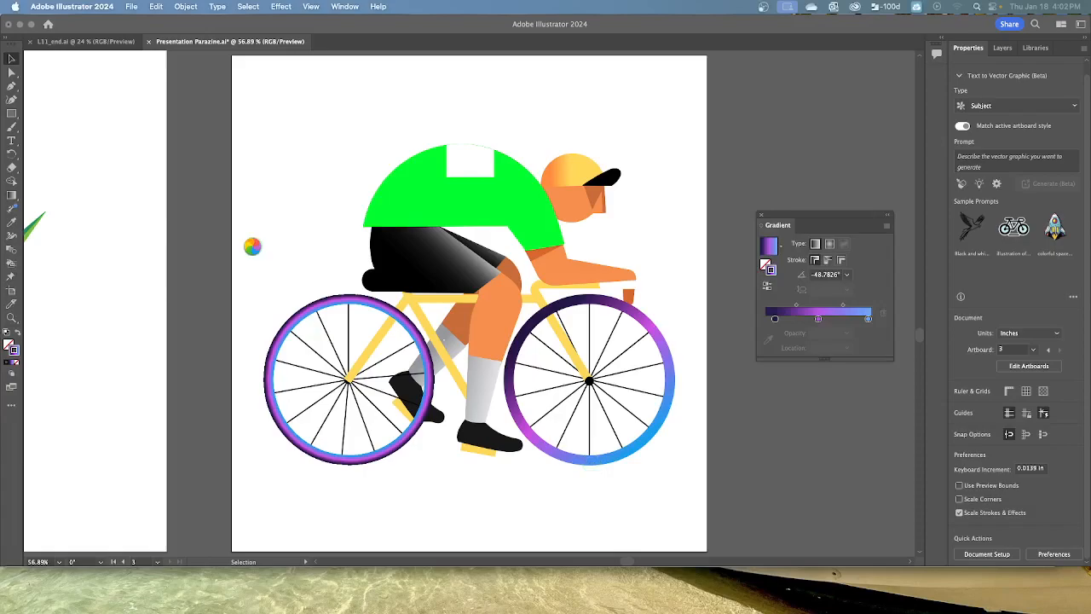
left_click(841, 261)
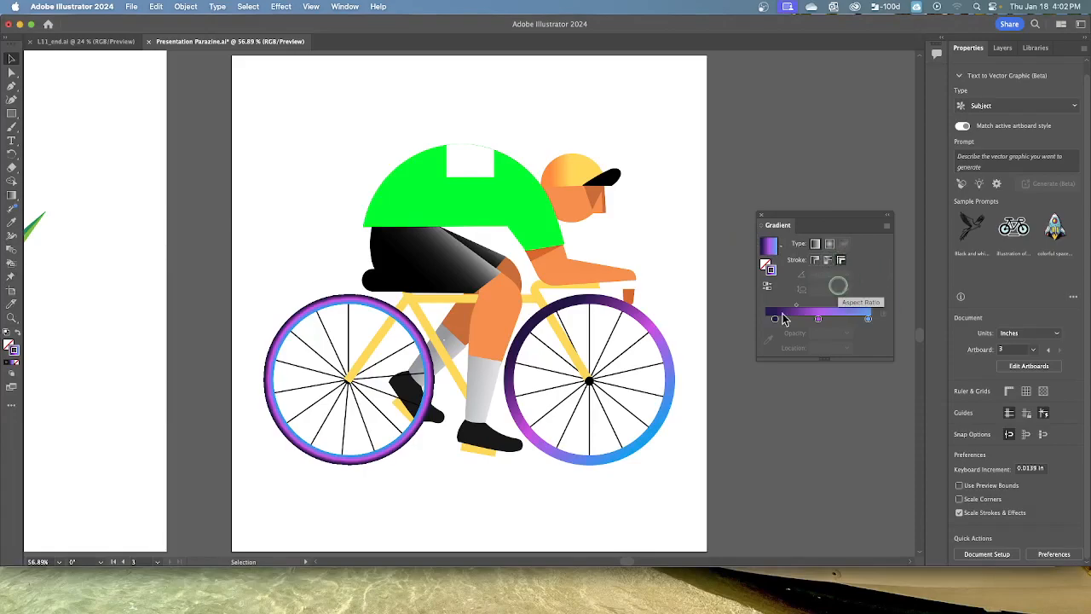
left_click(663, 426)
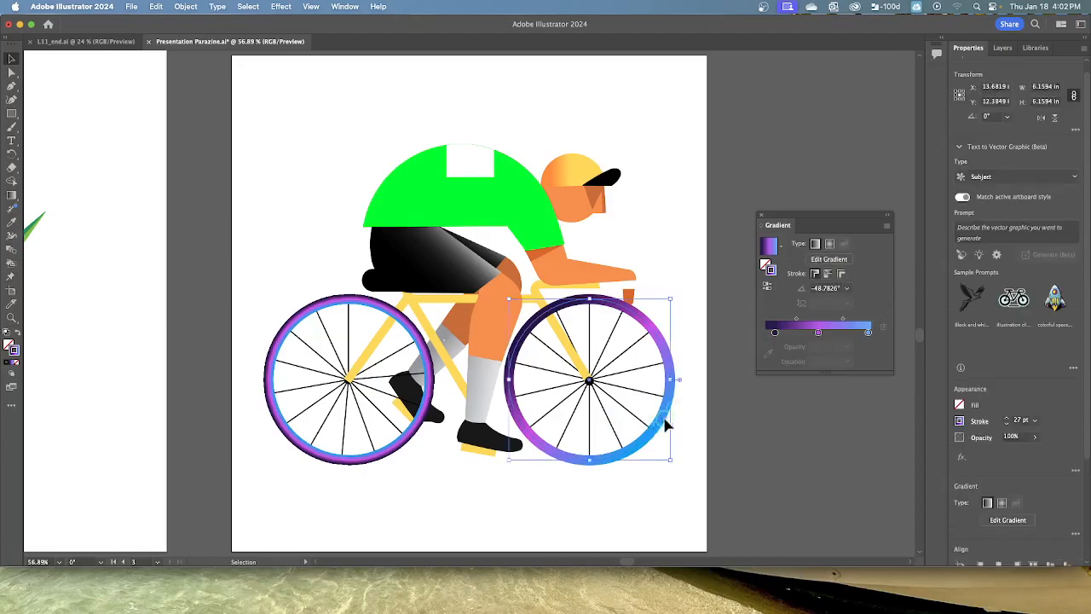
left_click(841, 273)
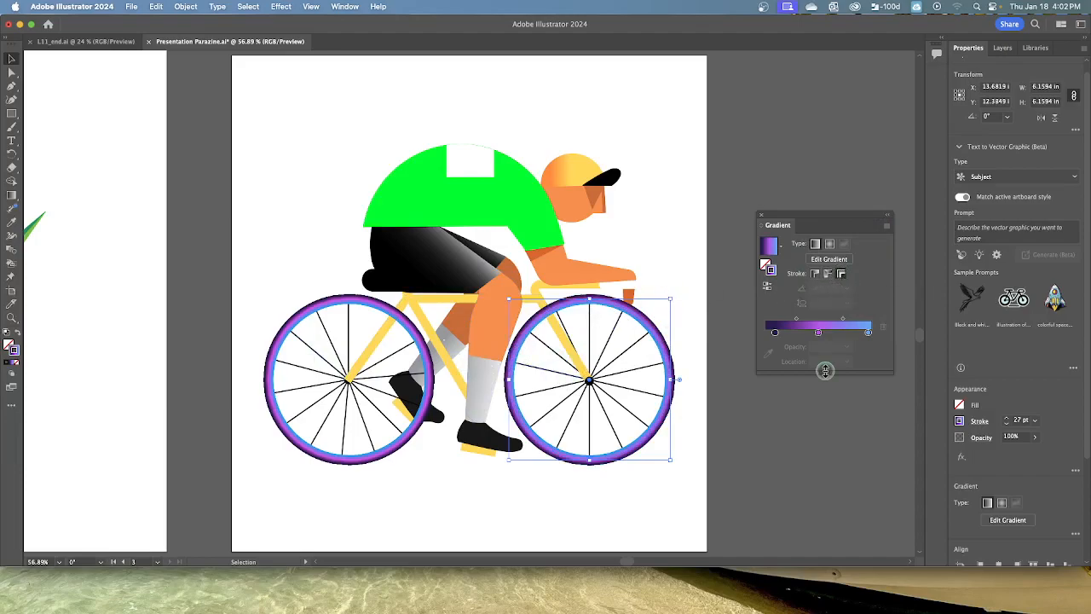
left_click(827, 452)
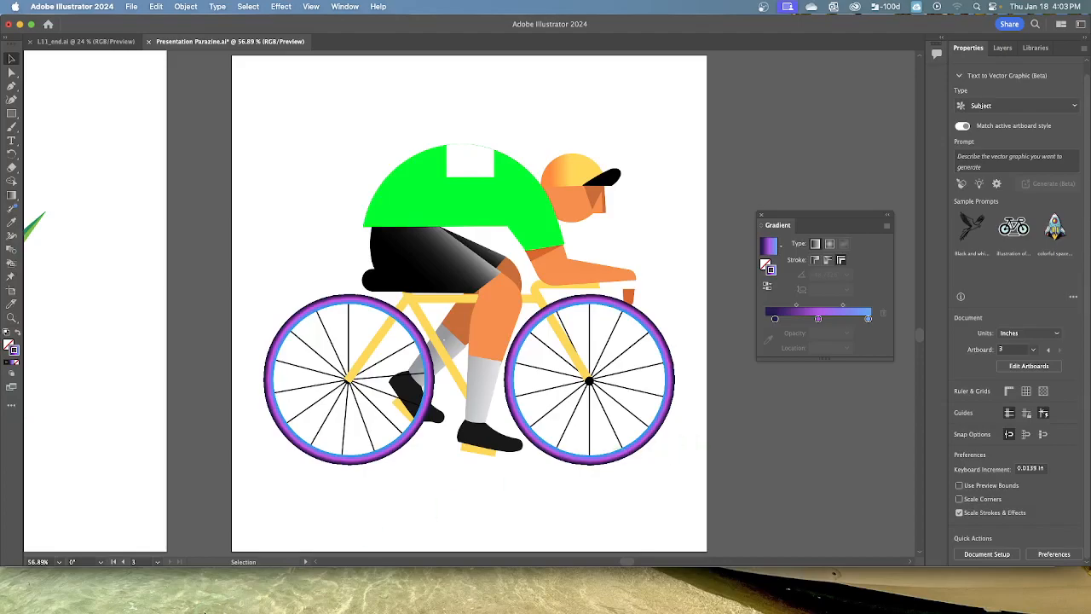
Go to artboard 1, the Green Energy presentation slide
left_click(158, 562)
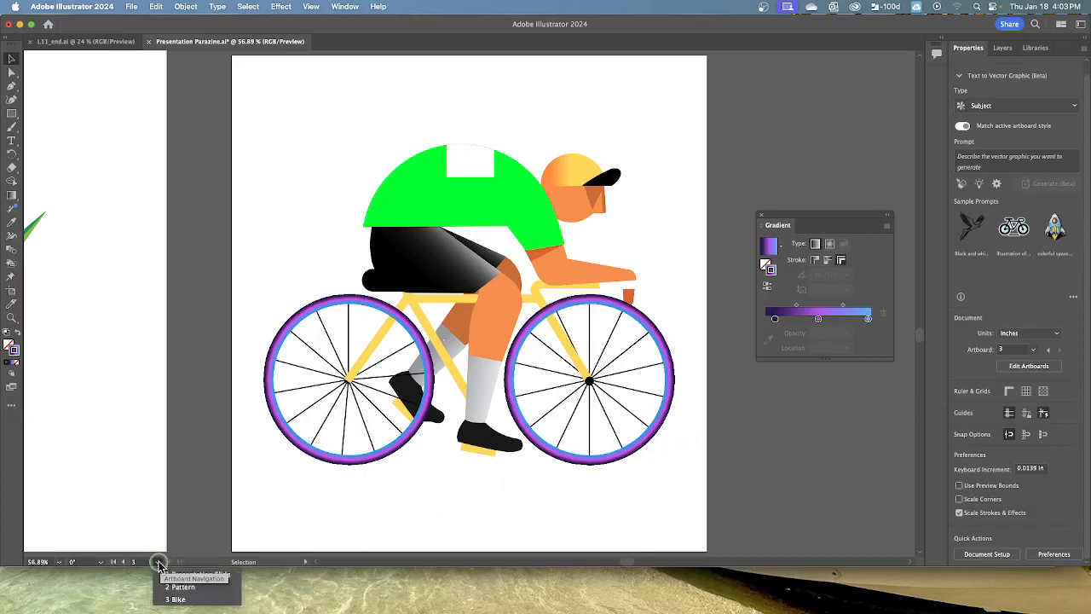
left_click(180, 575)
left_click(181, 576)
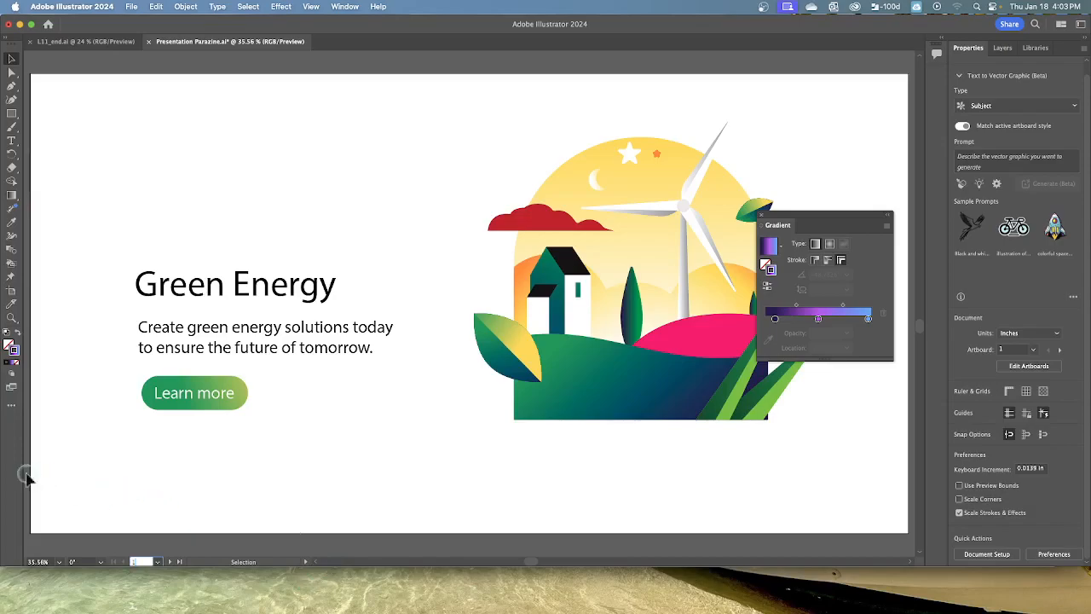
Fill the pink hill with the green-to-navy gradient sampled from the large green hill using the Eyedropper tool
left_click(13, 60)
left_click(704, 339)
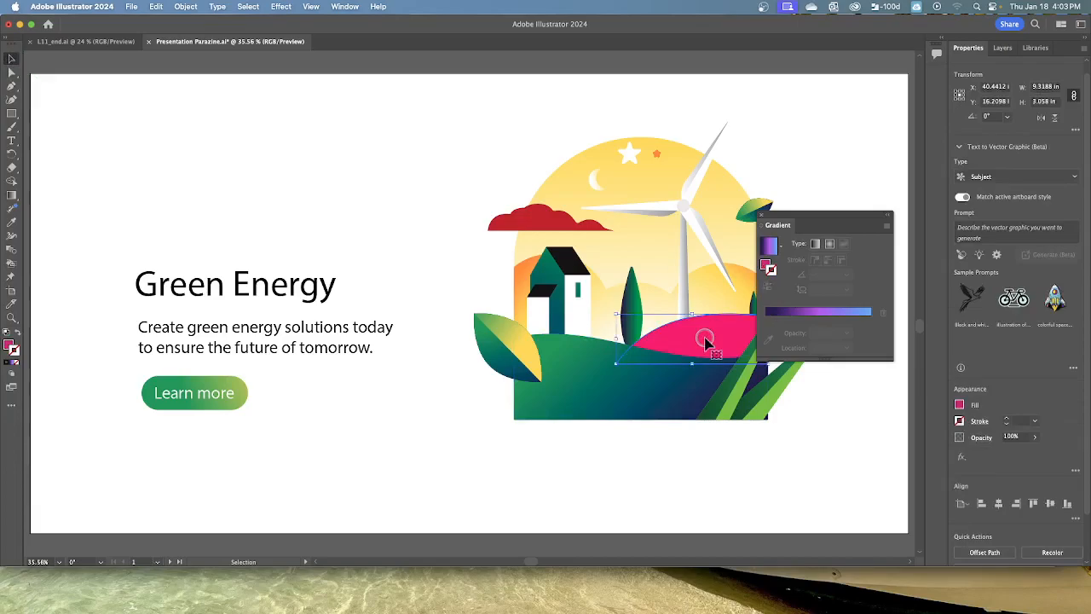
left_click(12, 222)
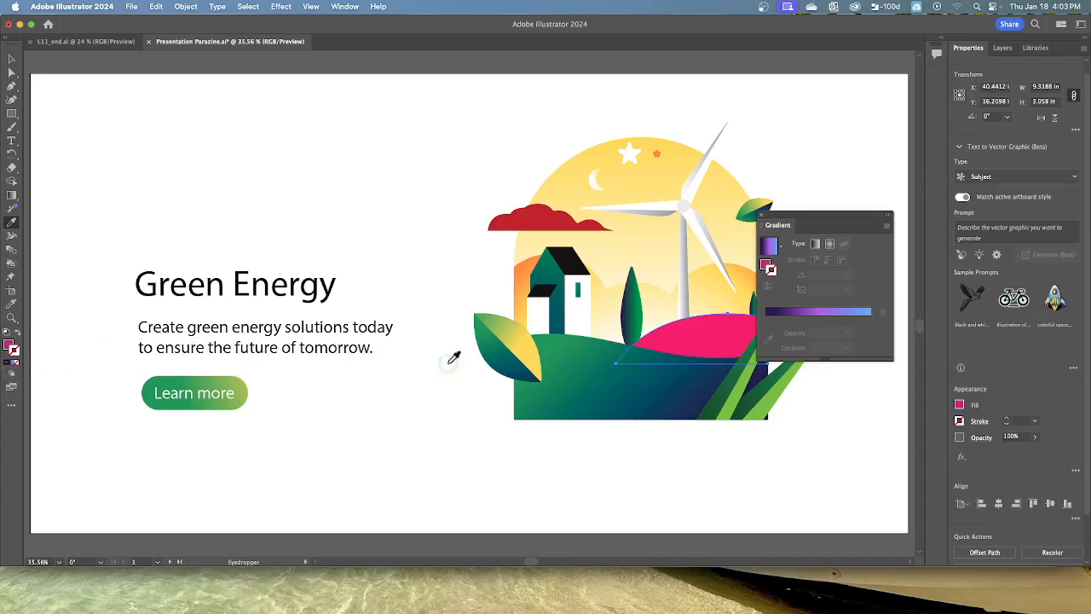
left_click(614, 385)
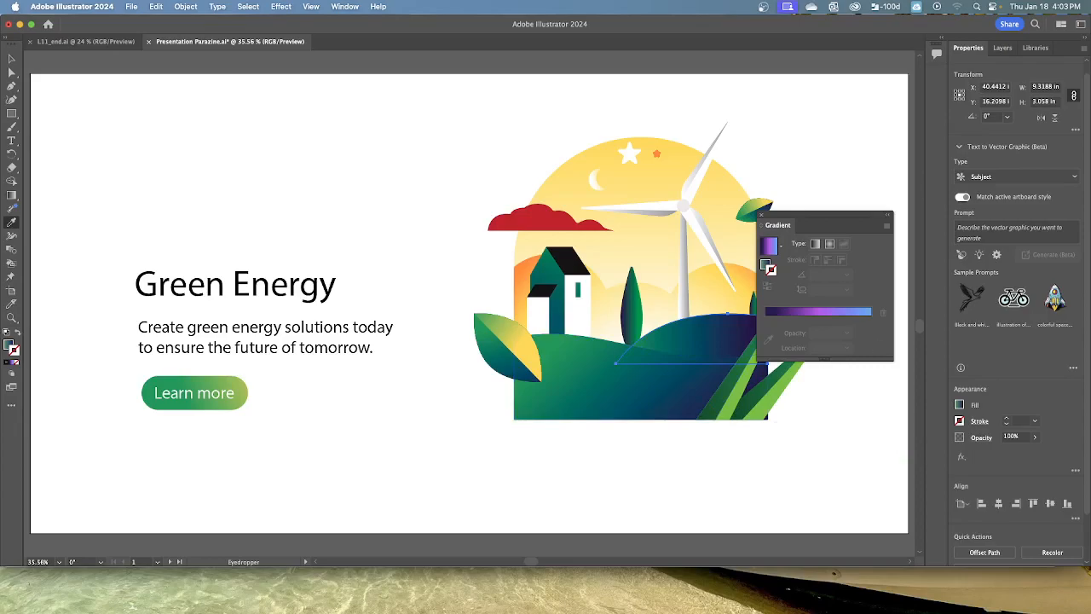
Change the recoloured hill's fill gradient to radial, and save the document
left_click(766, 265)
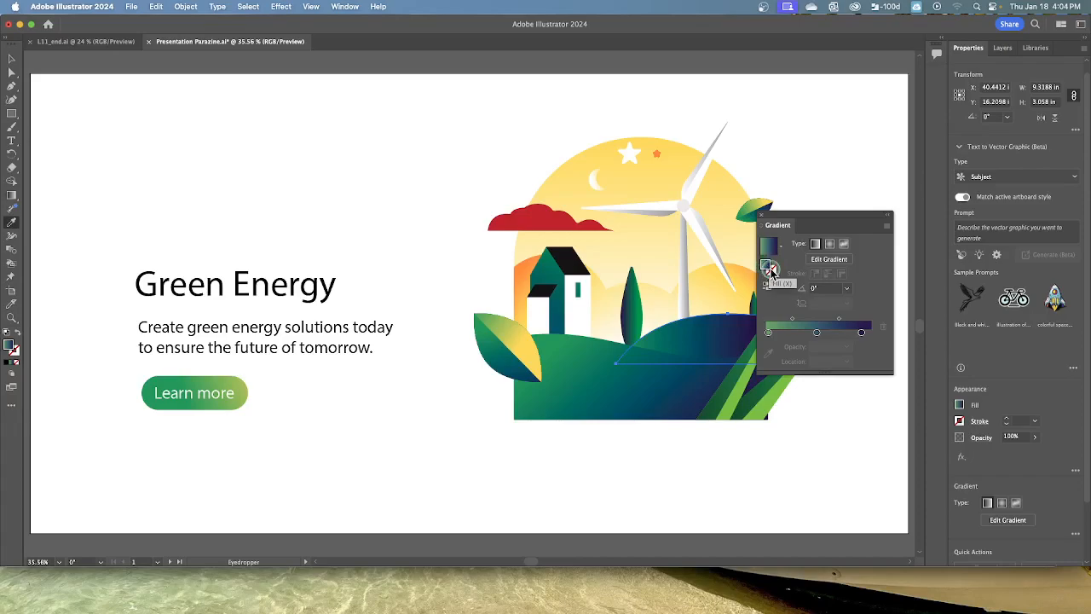
left_click(830, 247)
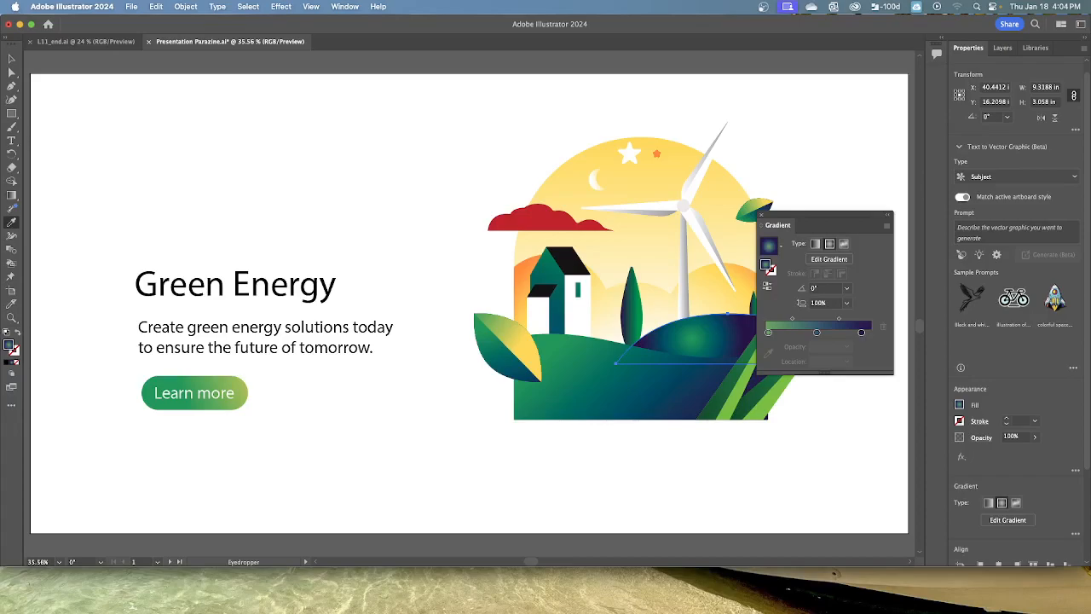
left_click(132, 8)
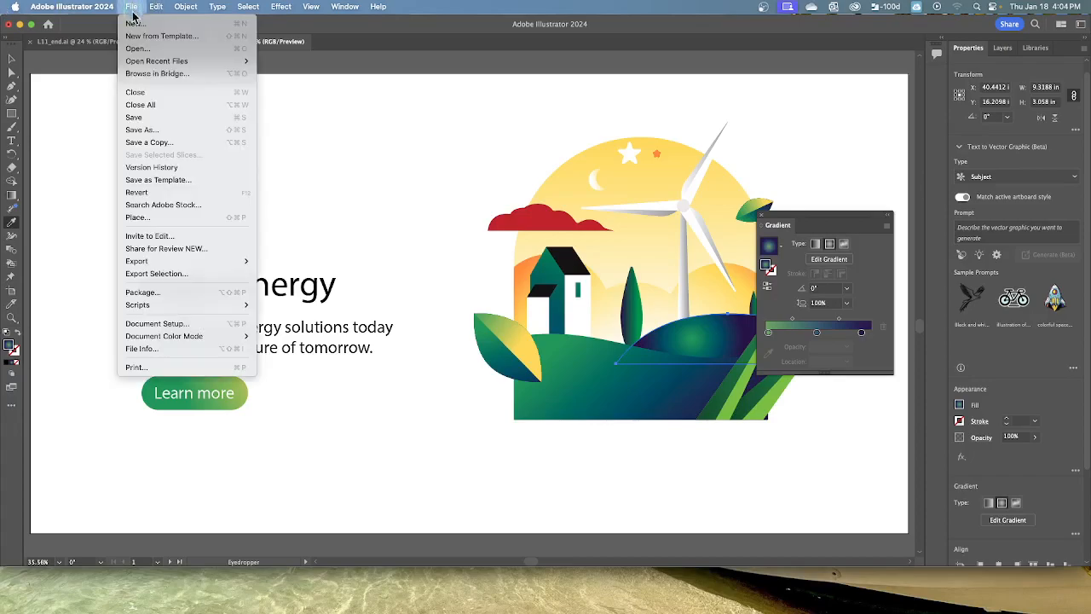
left_click(136, 118)
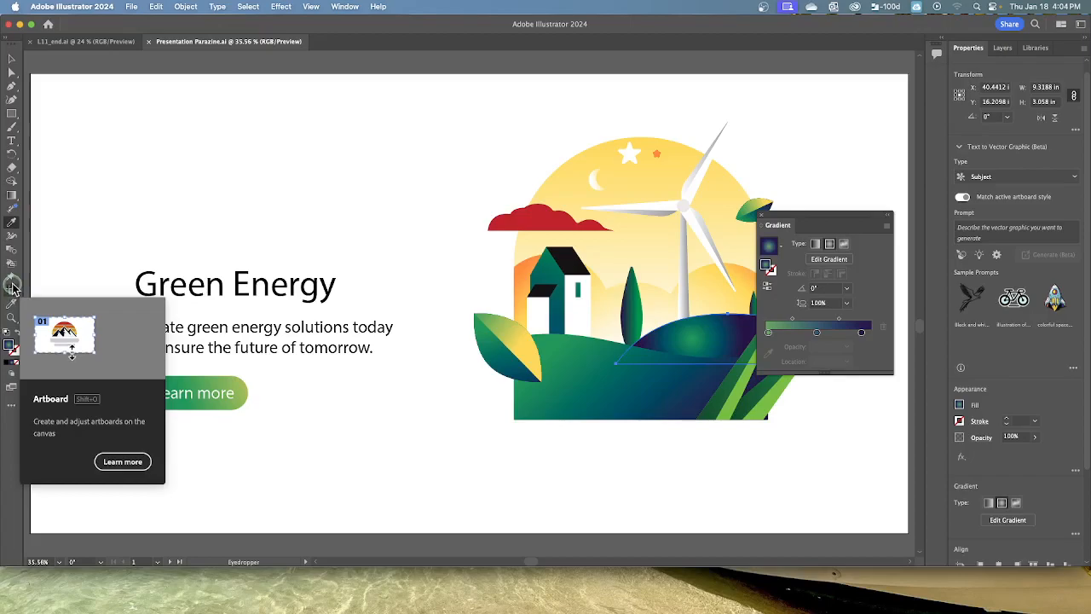
Reverse the back hill's radial gradient so navy is at the centre and green at the outer edge
left_click(12, 197)
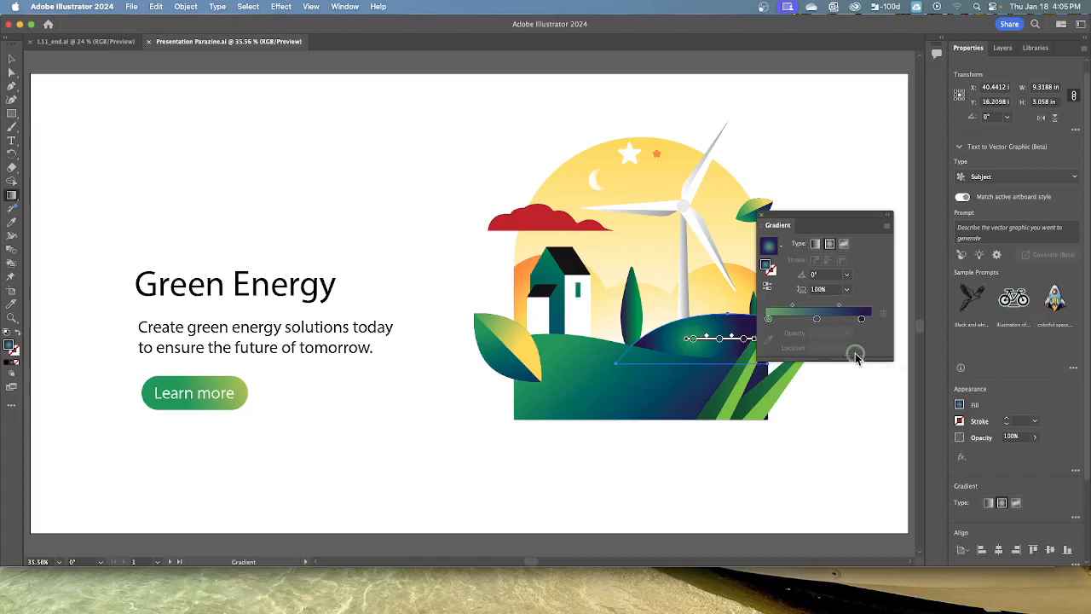
left_click(768, 289)
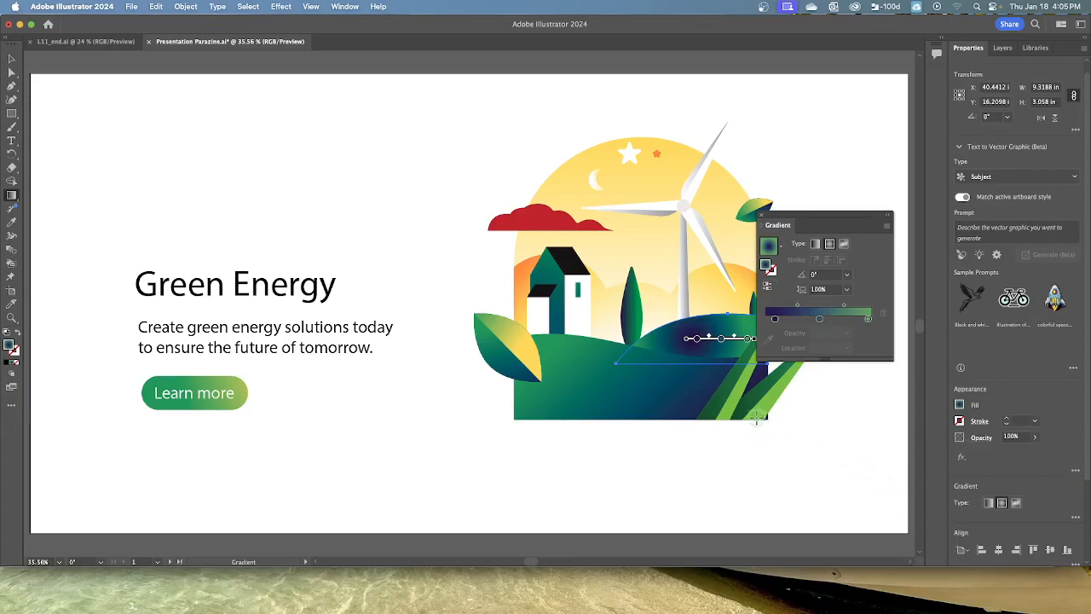
key("v")
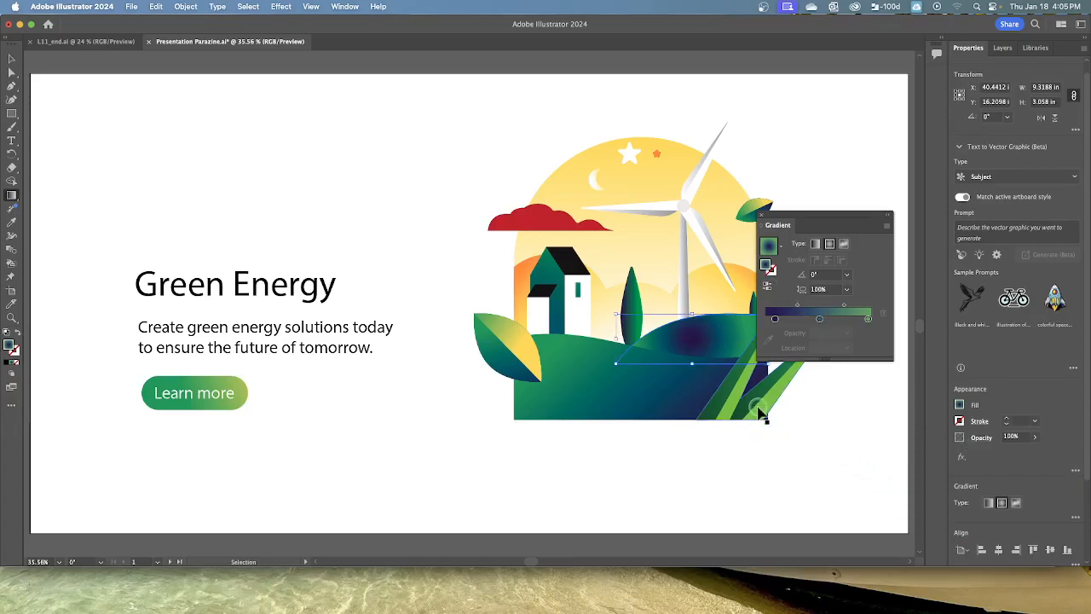
Change the green outer stop of the back hill's radial gradient to the purple swatch
key("super+equal")
key("super+equal")
key("g")
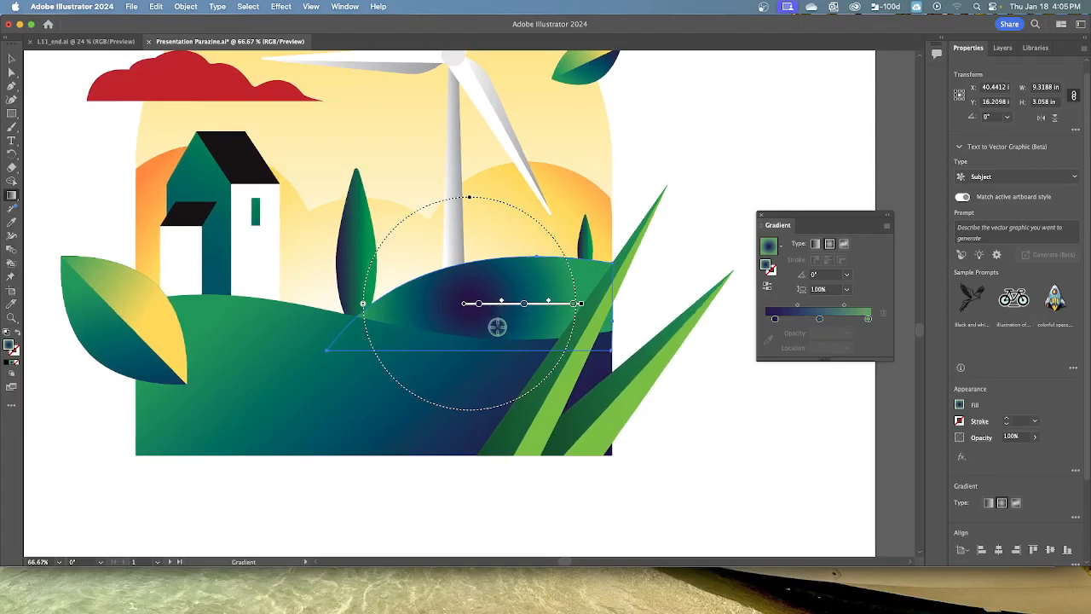
double_click(577, 305)
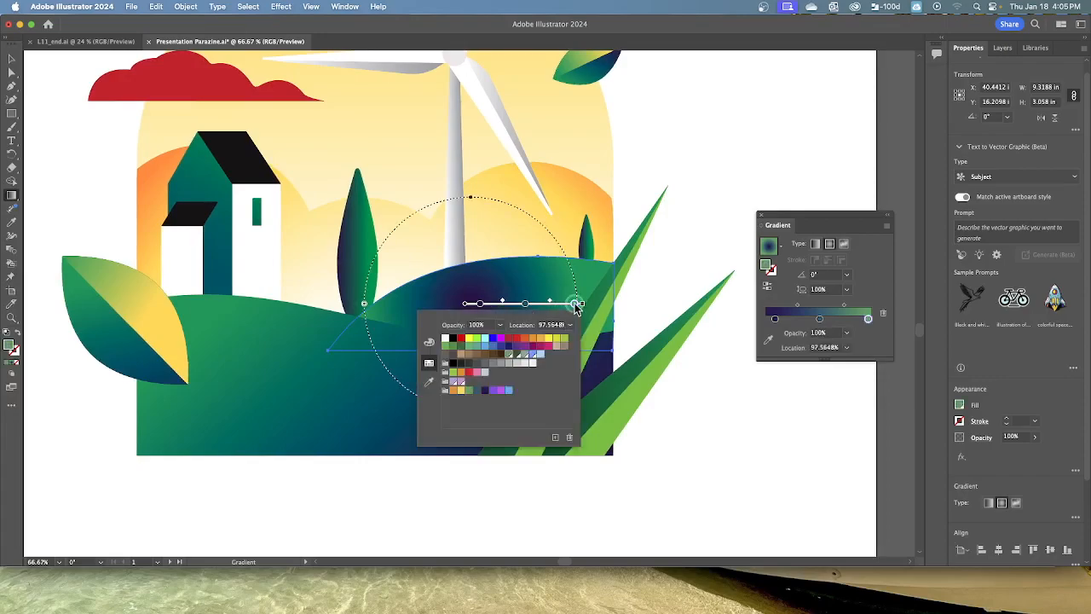
left_click(432, 363)
left_click(491, 390)
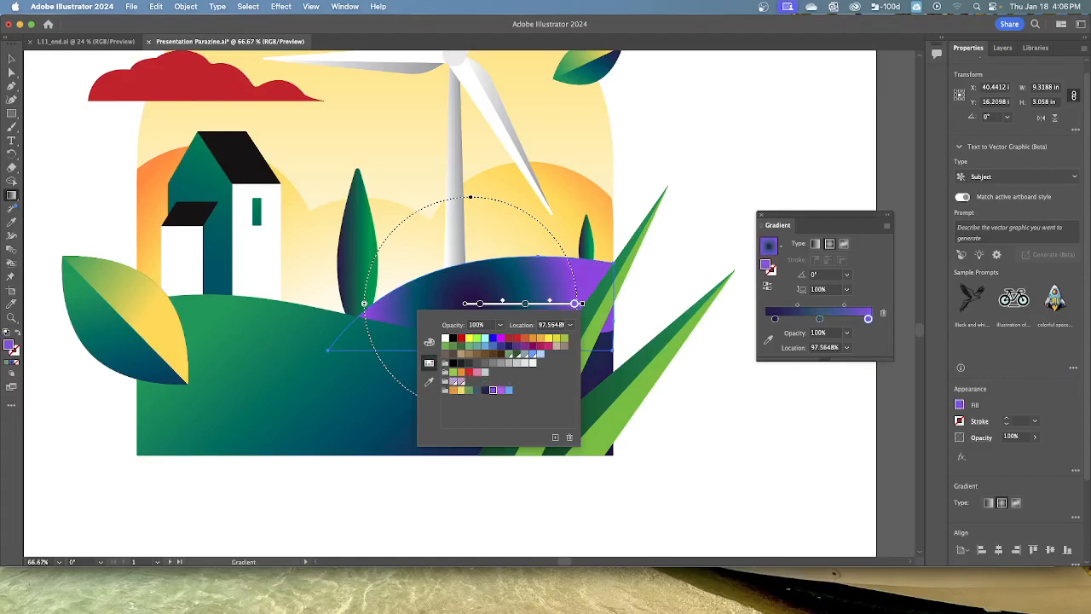
key("Escape")
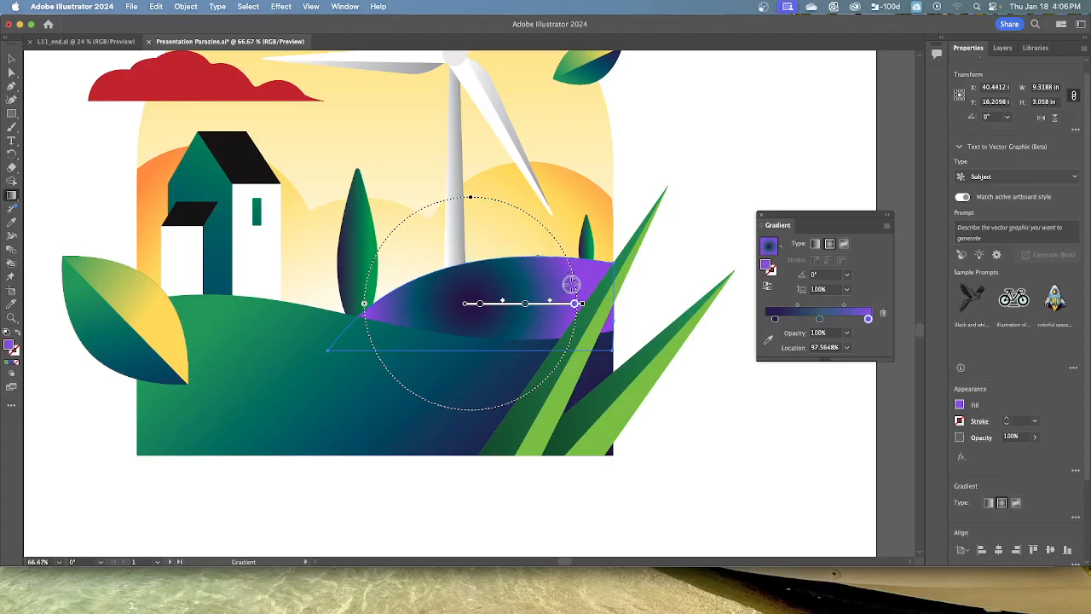
Redraw the hill's radial gradient with the Gradient tool from just below its base upward past its crest, at about 88°
scroll(571, 285, "right", 1)
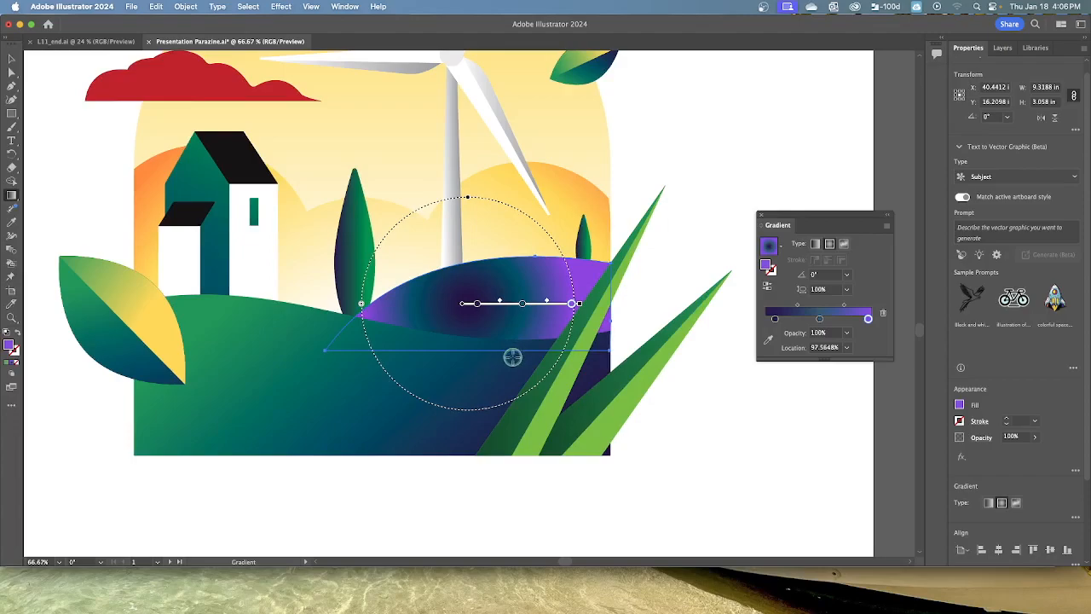
left_click_drag(507, 359, 512, 212)
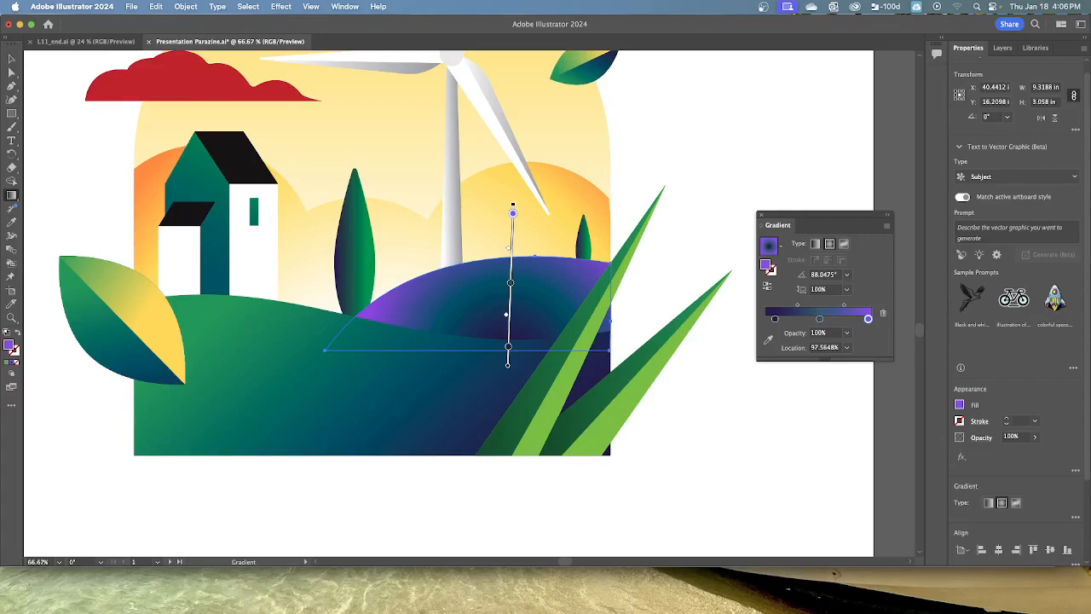
Widen the hill's radial gradient into an ellipse with an aspect ratio of about 171%, and reduce its overall size slightly
mouse_move(558, 288)
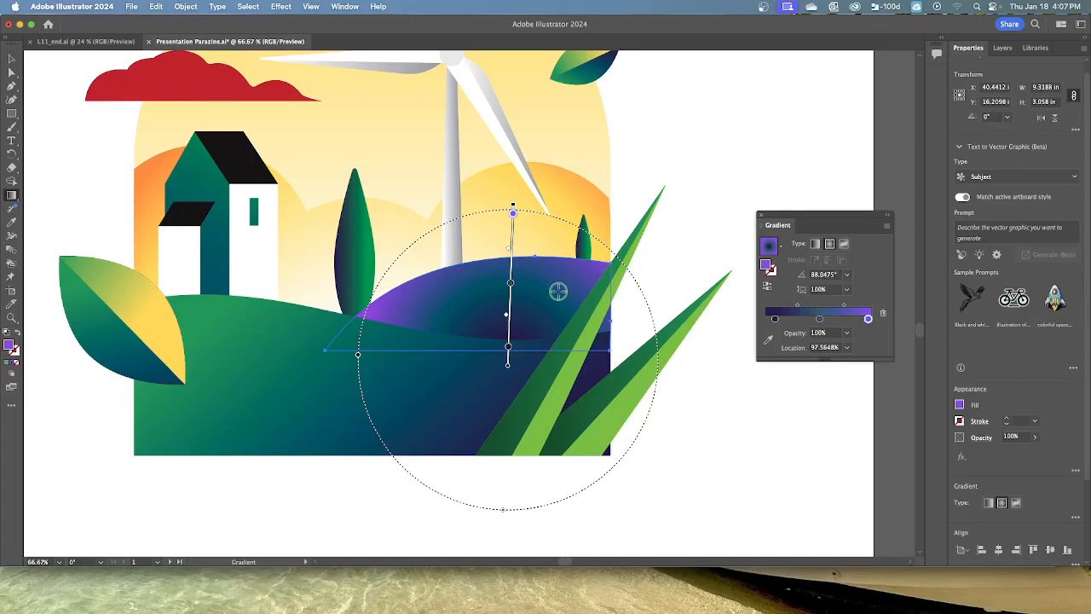
mouse_move(511, 219)
left_click_drag(358, 355, 287, 356)
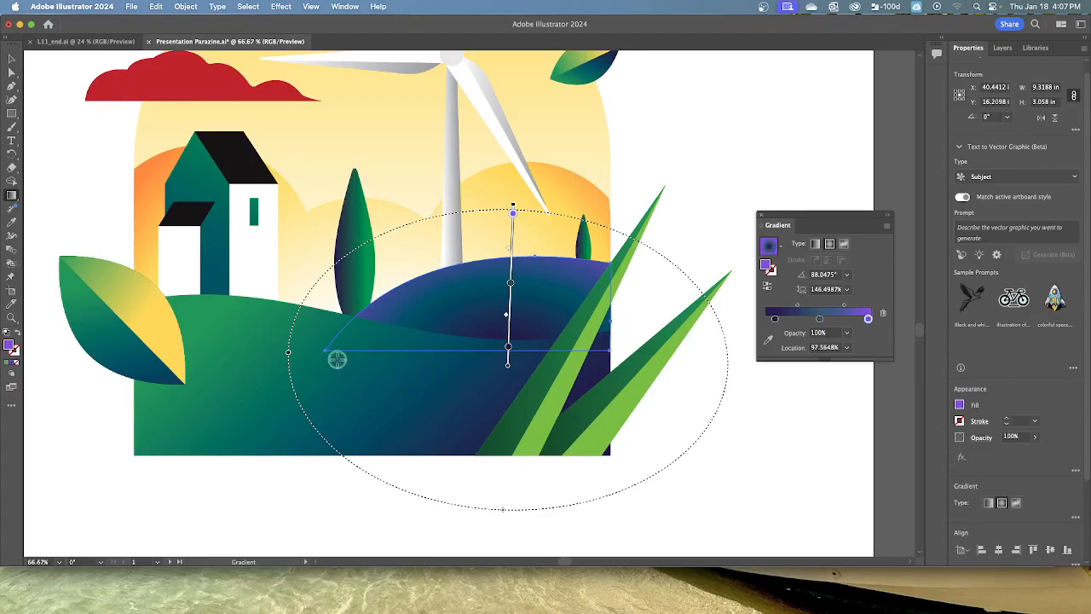
left_click_drag(292, 353, 250, 385)
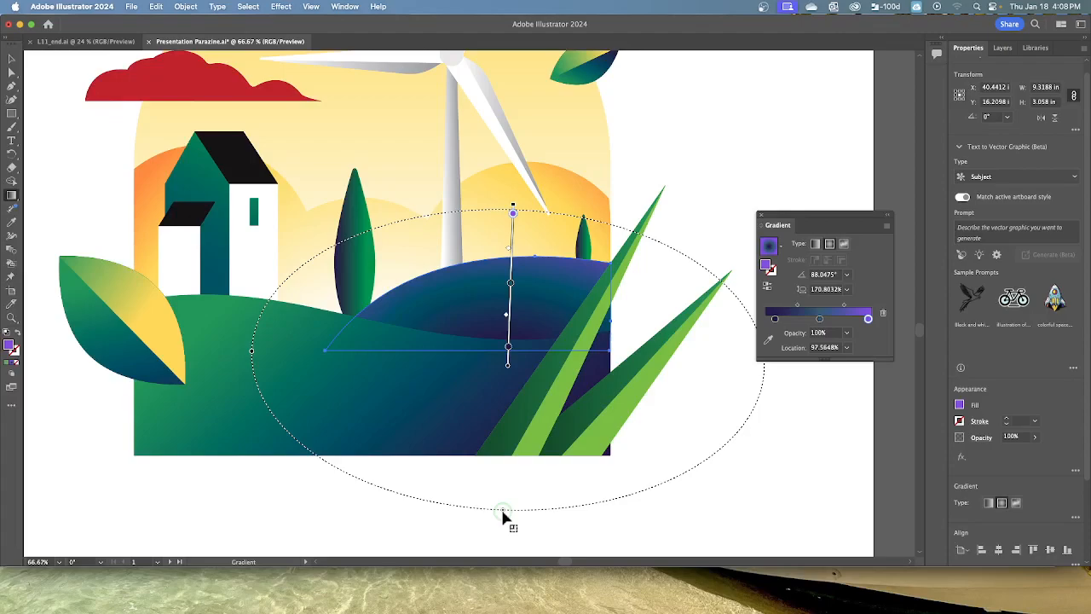
mouse_move(503, 515)
left_mouse_down()
mouse_move(503, 493)
mouse_move(514, 499)
left_mouse_up()
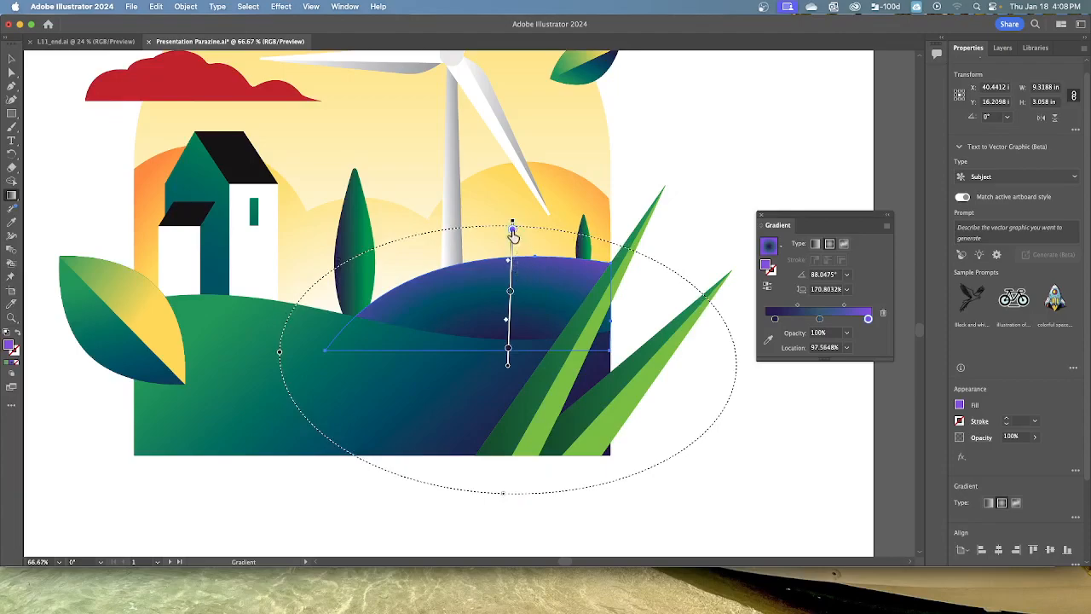
left_click_drag(512, 229, 511, 228)
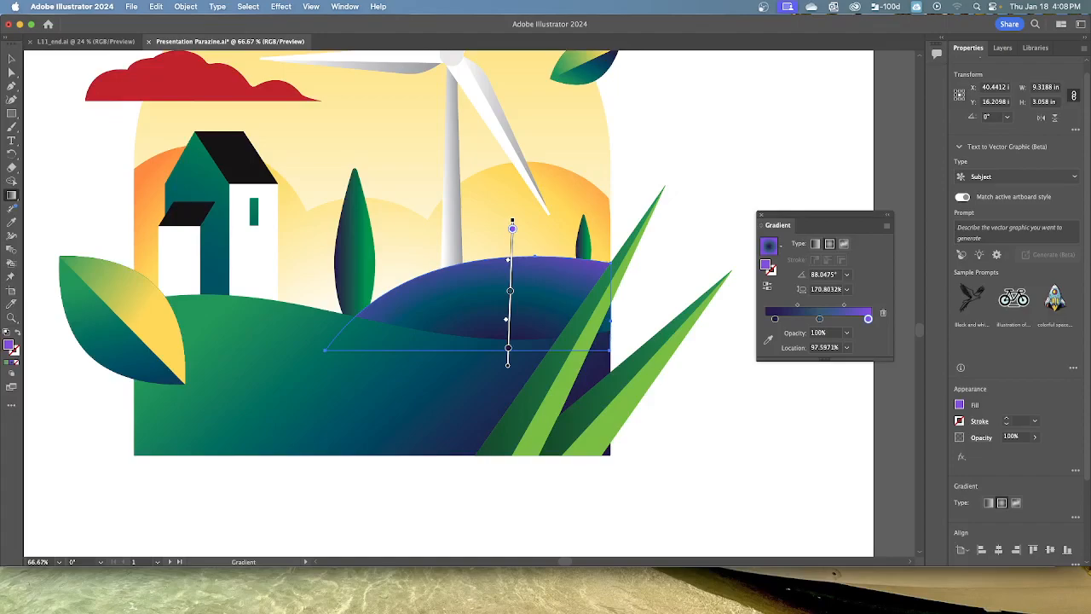
Deselect the hill and save the document
left_click(247, 8)
left_click(254, 49)
left_click(129, 7)
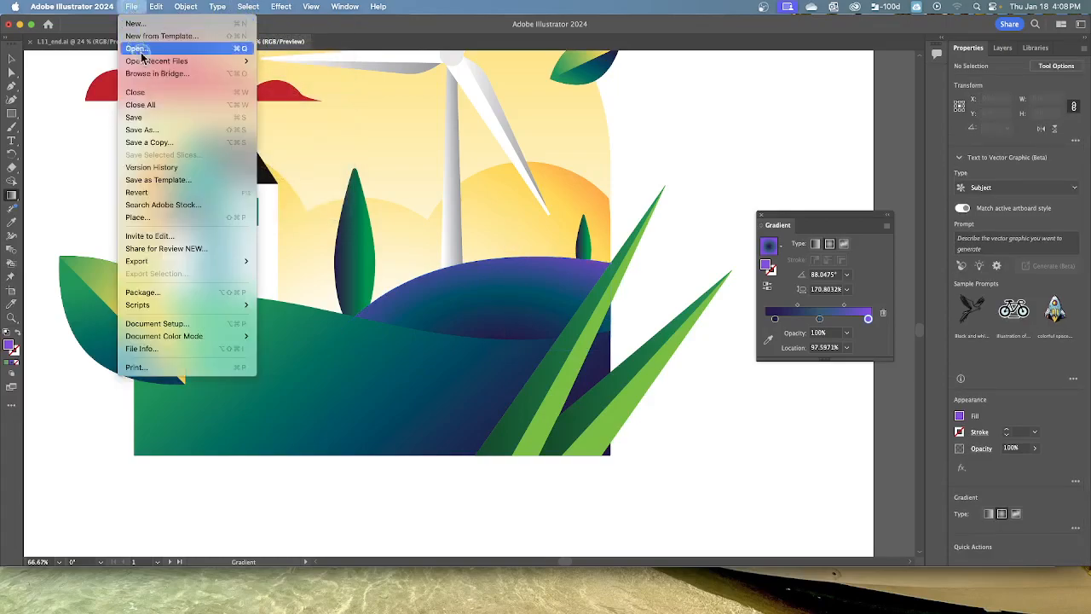
left_click(146, 117)
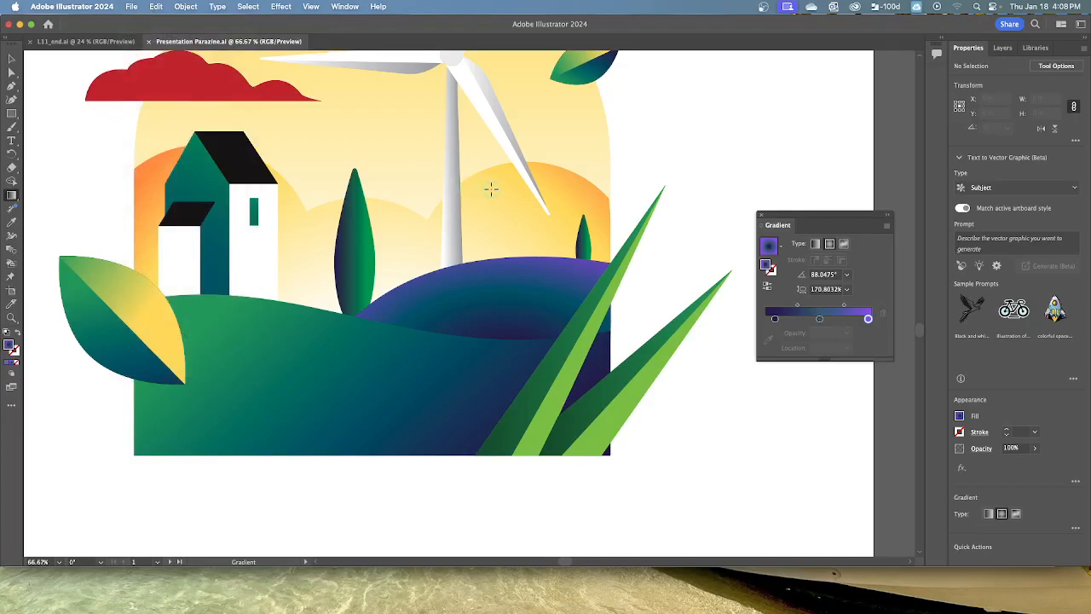